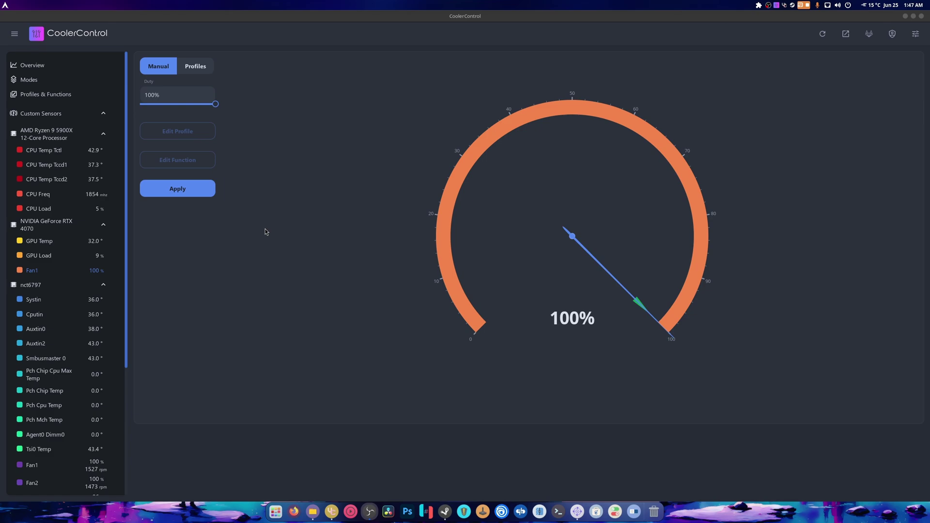
Switch the GPU fan to profile control using My Profile
left_click(198, 71)
left_click(204, 94)
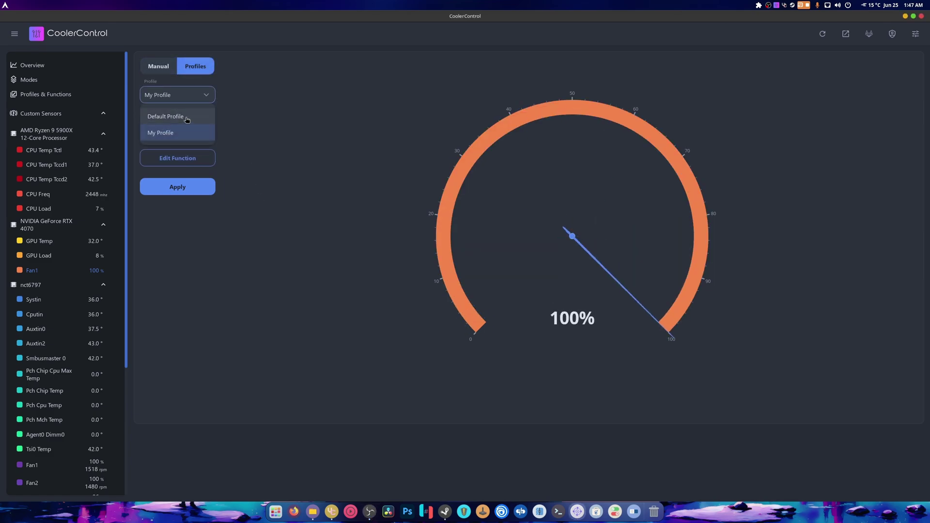
left_click(184, 139)
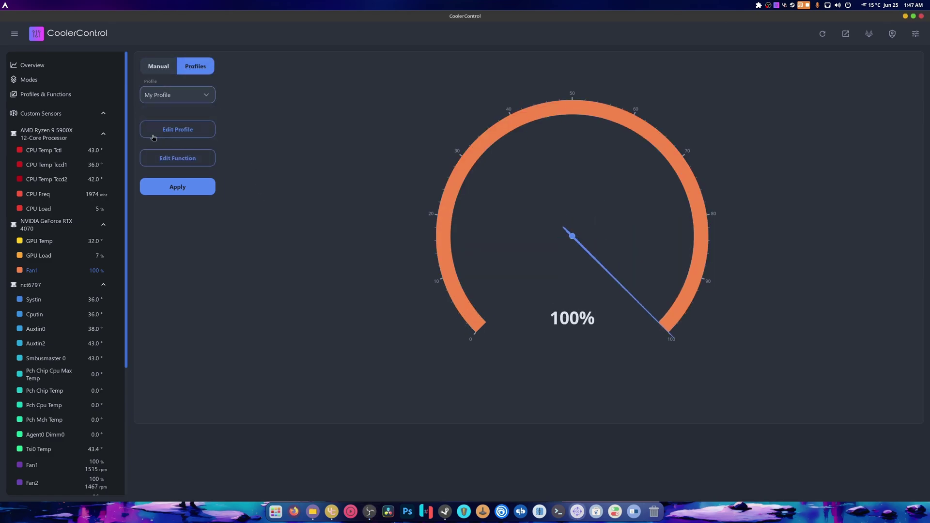
Make My Profile a Graph profile with GPU Temp as its temperature source
left_click(193, 129)
left_click(485, 271)
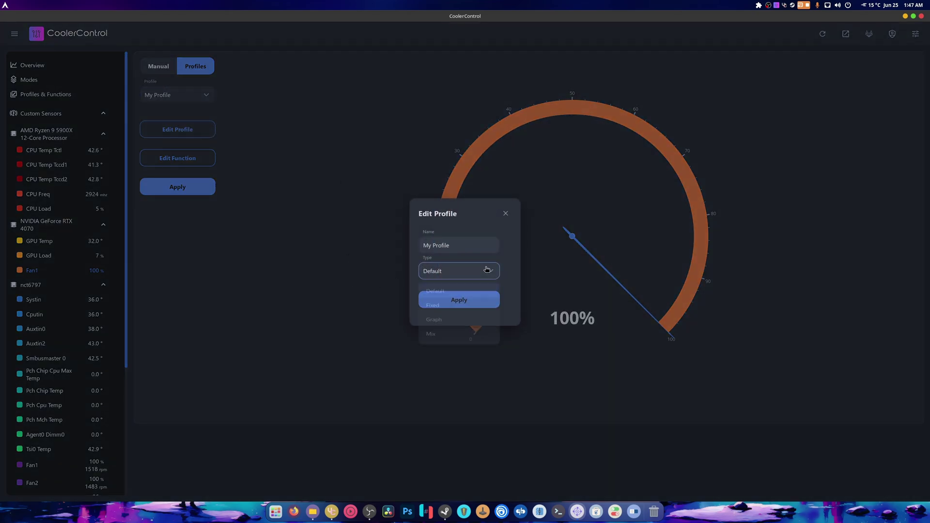
left_click(456, 324)
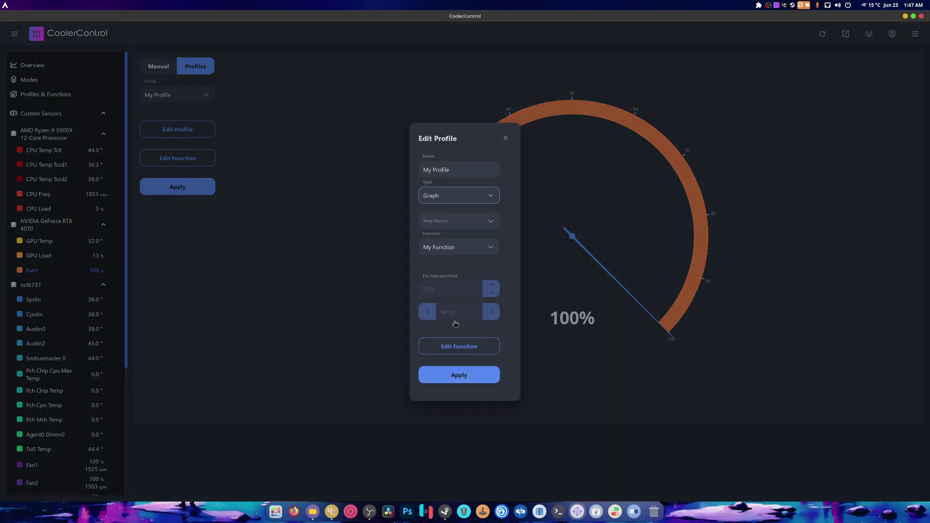
left_click(477, 221)
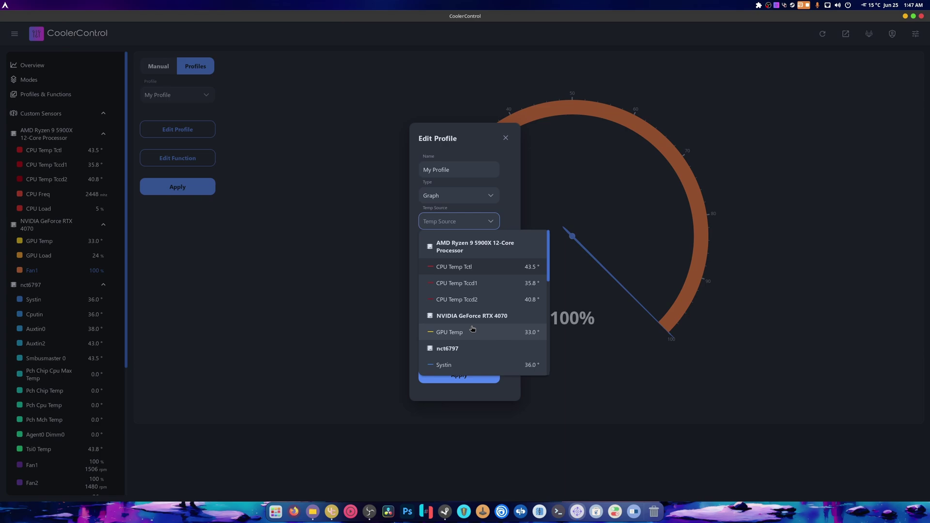
left_click(474, 332)
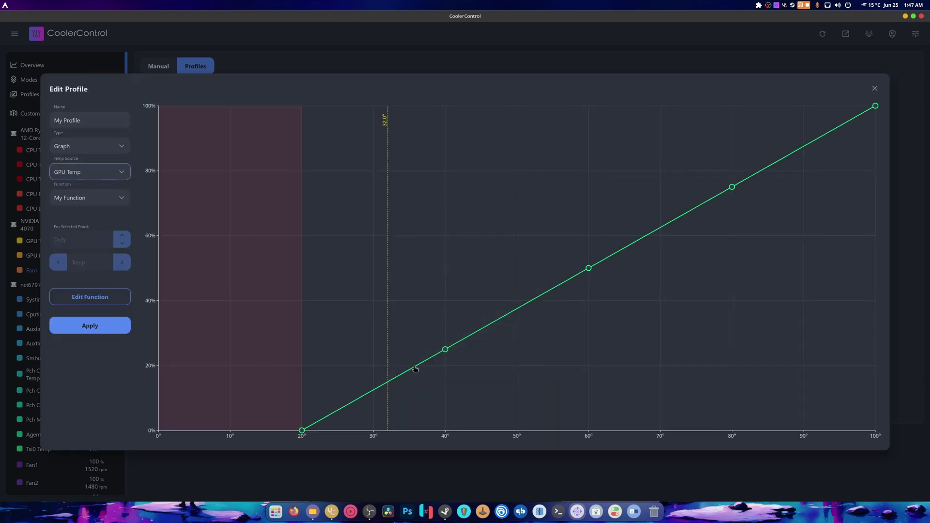
Try dragging the 20° starting point, then select the curve's 40° point
left_click(588, 268)
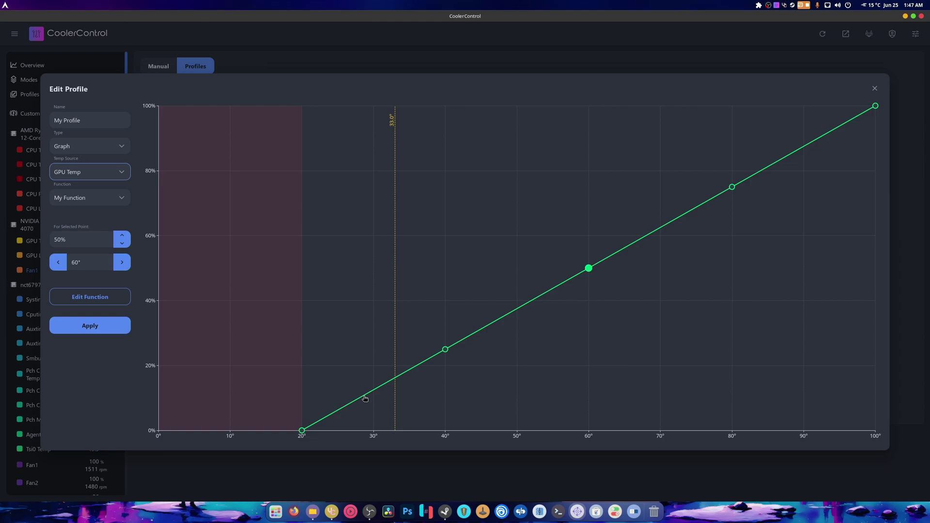
left_click(302, 430)
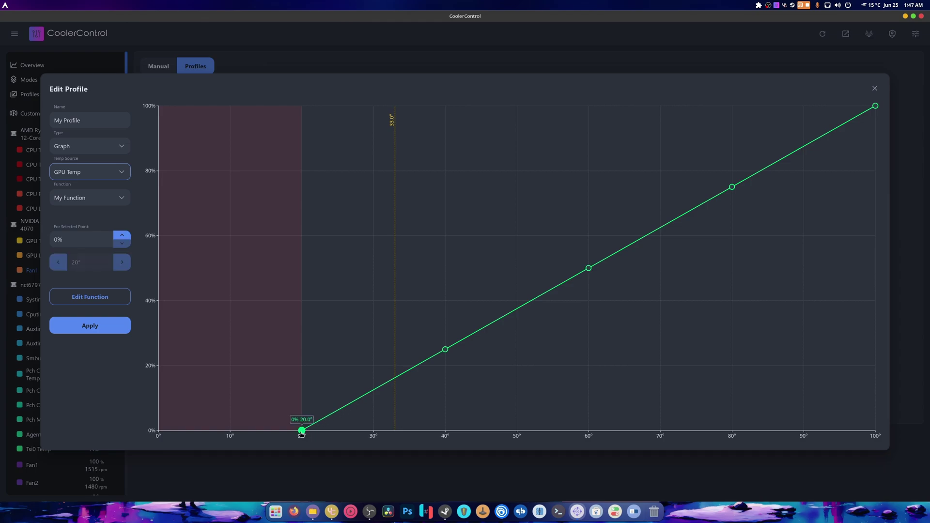
left_click_drag(301, 432, 410, 432)
left_click(445, 349)
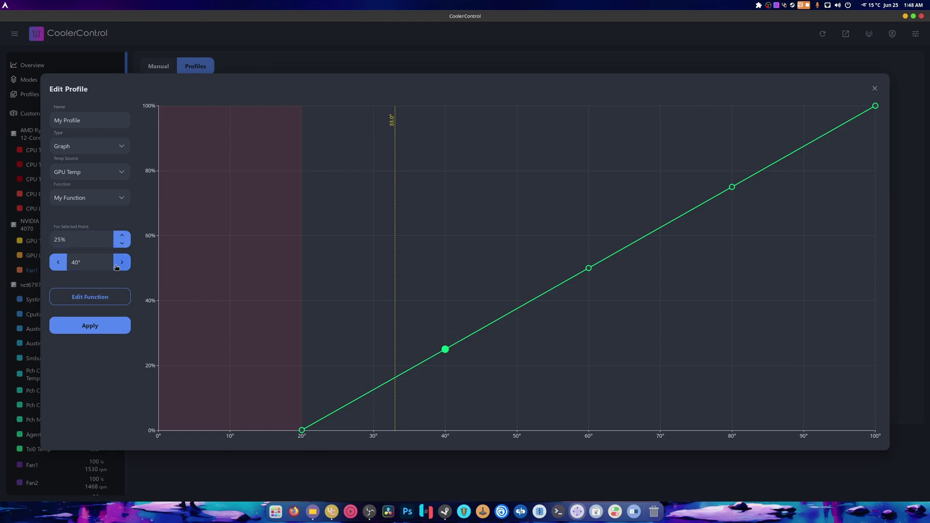
Lower the selected curve point's temperature from 40° to 35°
left_click(58, 262)
left_click(58, 263)
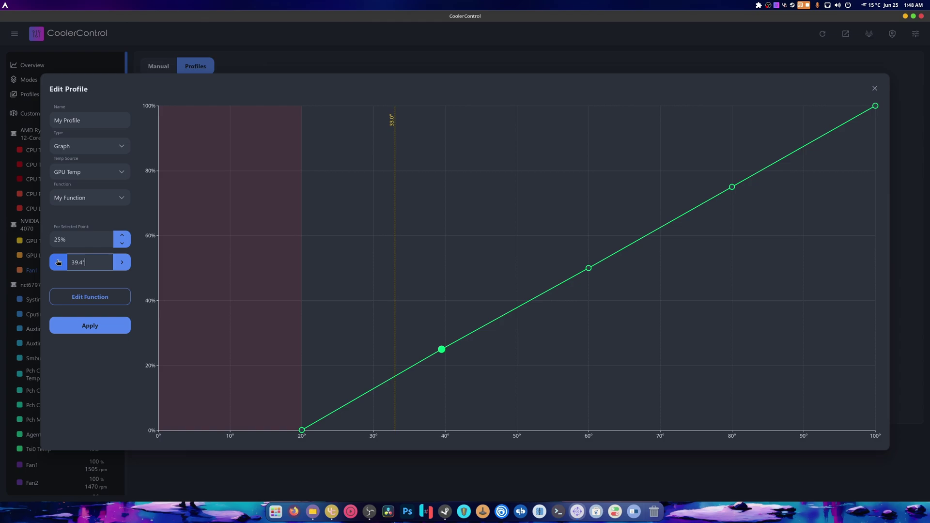
left_click(58, 263)
left_click(58, 262)
left_click(59, 262)
left_click(58, 262)
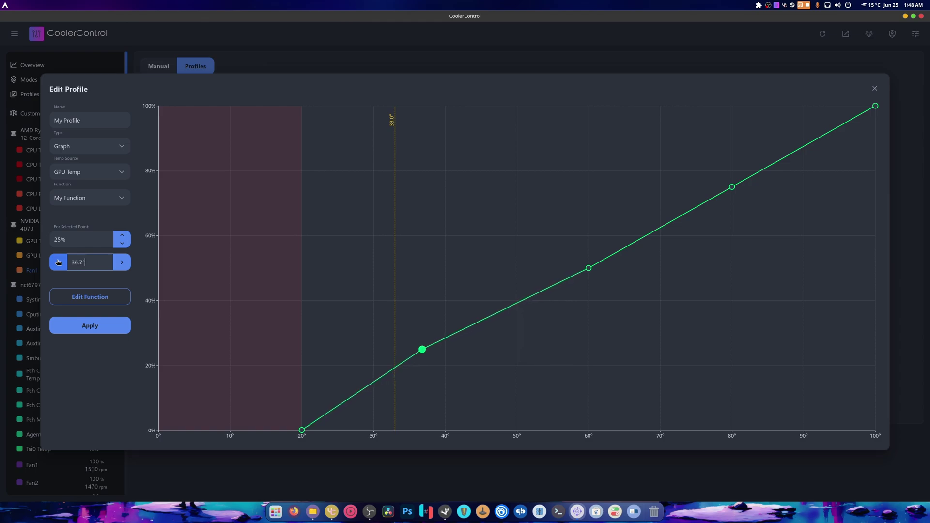
left_click(58, 262)
left_click(58, 262)
left_click(58, 262)
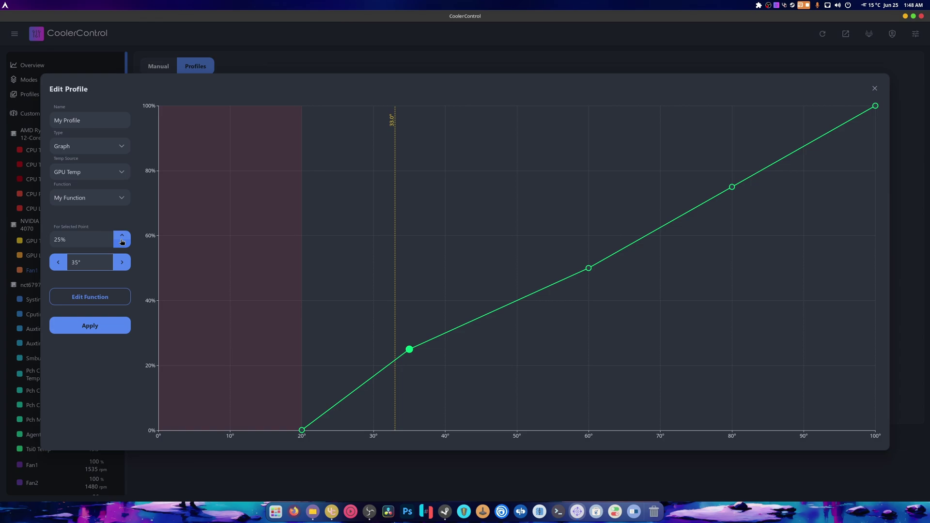
Set the 35° point to 40% duty and apply the curve
left_click(86, 240)
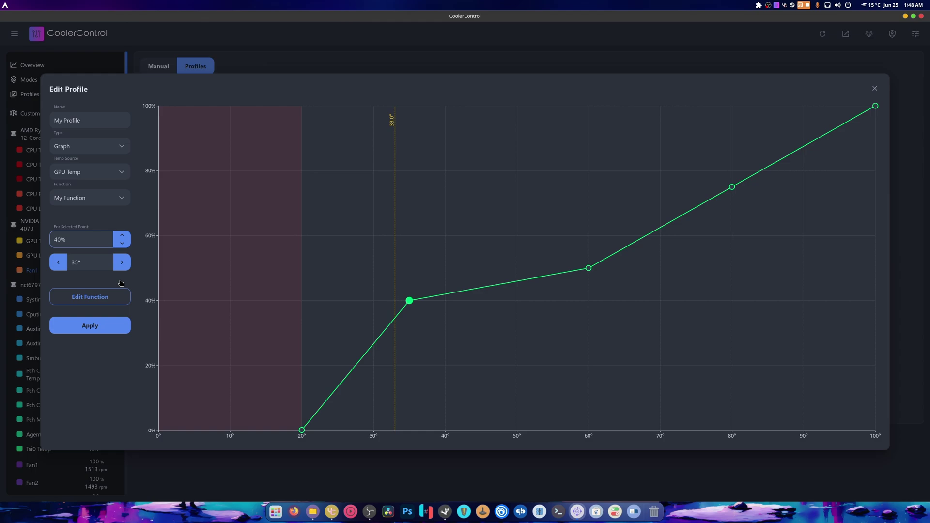
left_click(103, 330)
left_click(302, 430)
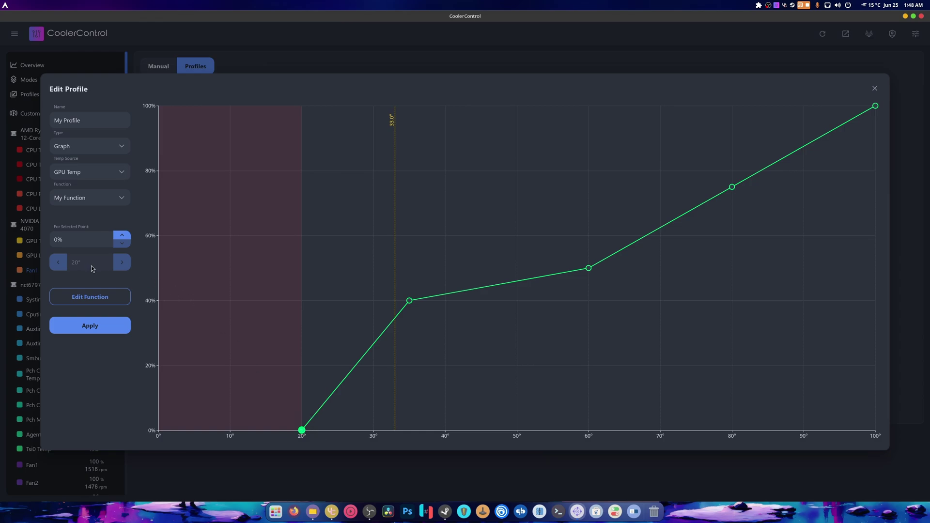
Close My Function unchanged, then make My Profile a Graph type again
left_click(104, 298)
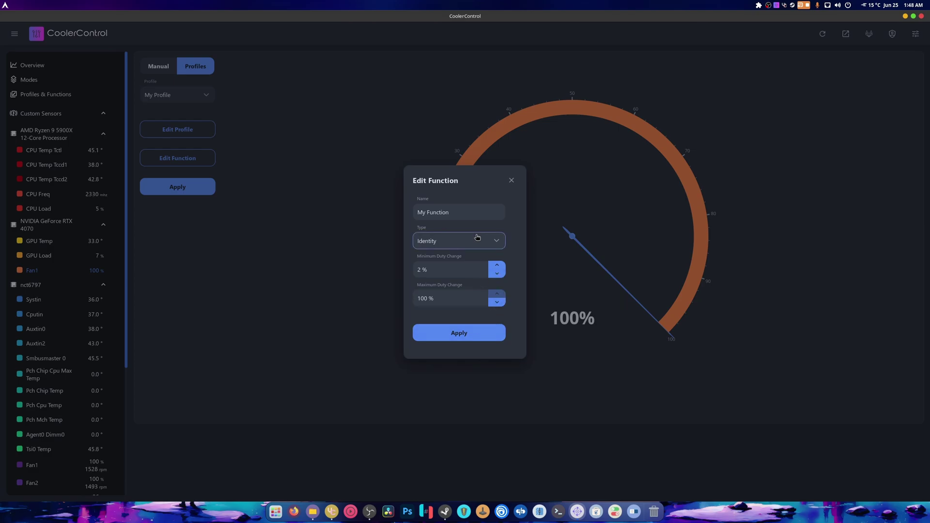
left_click(512, 180)
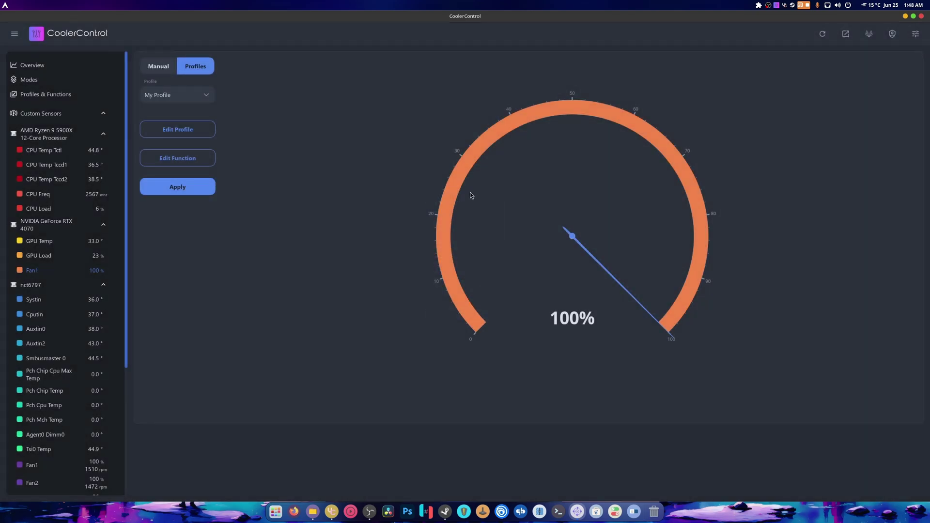
left_click(178, 128)
left_click(470, 272)
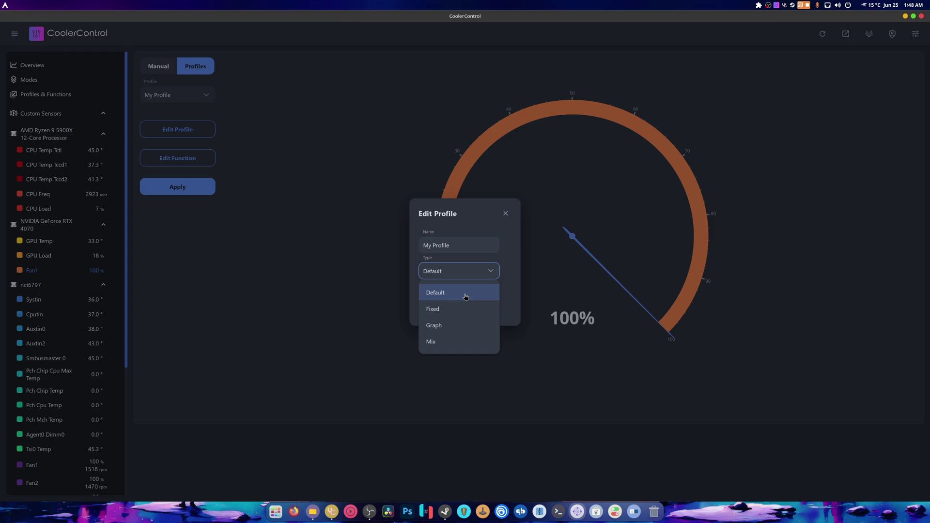
left_click(459, 326)
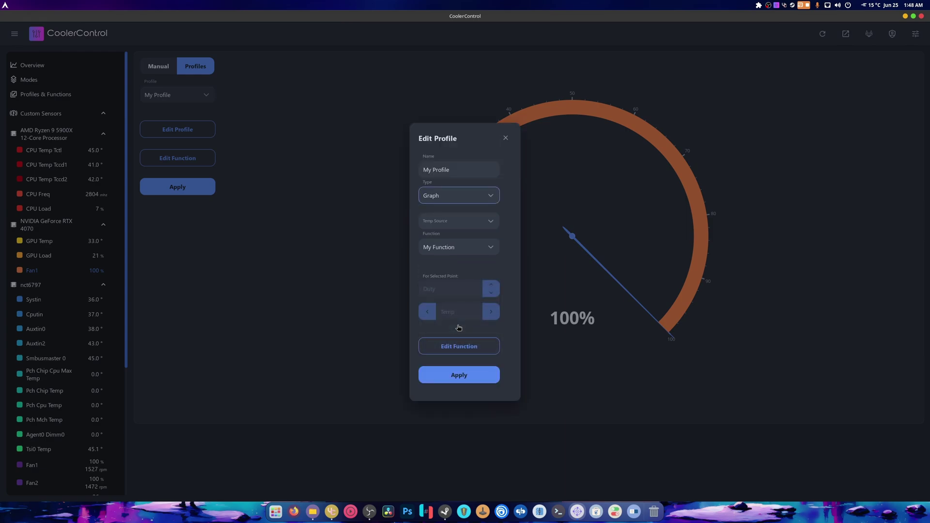
left_click(474, 224)
Drive the curve from GPU Temp, start it at 20°/20%, and move the 40° point to 53.5°/43%
left_click(459, 334)
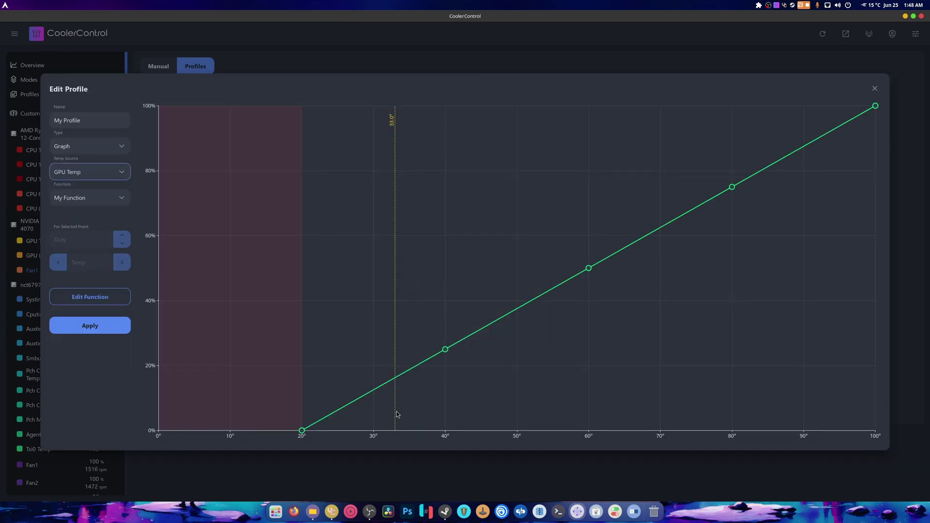
left_click(302, 430)
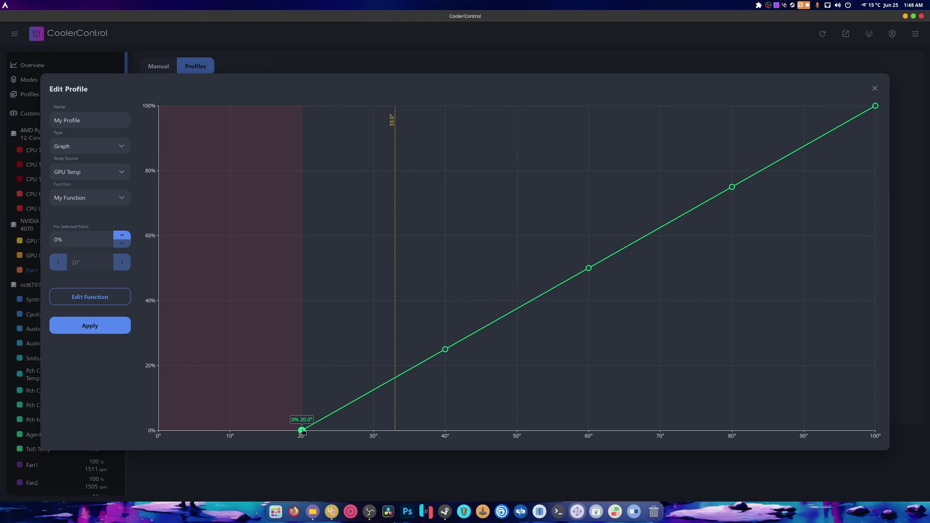
left_click_drag(302, 430, 421, 365)
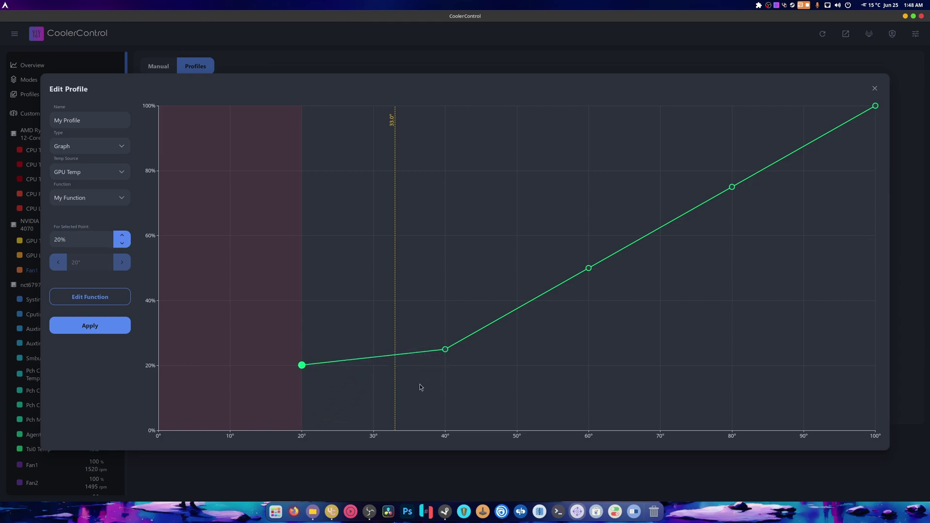
left_click_drag(302, 364, 414, 374)
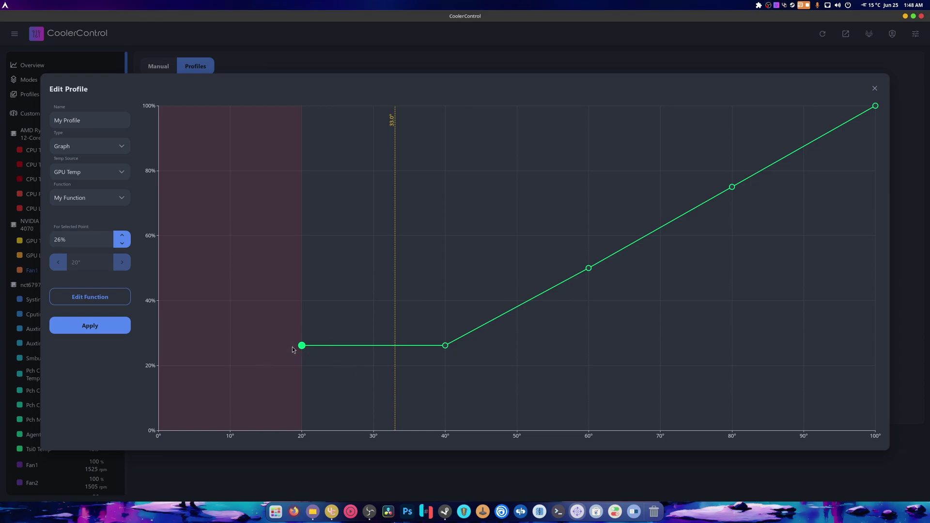
left_click_drag(302, 347, 373, 368)
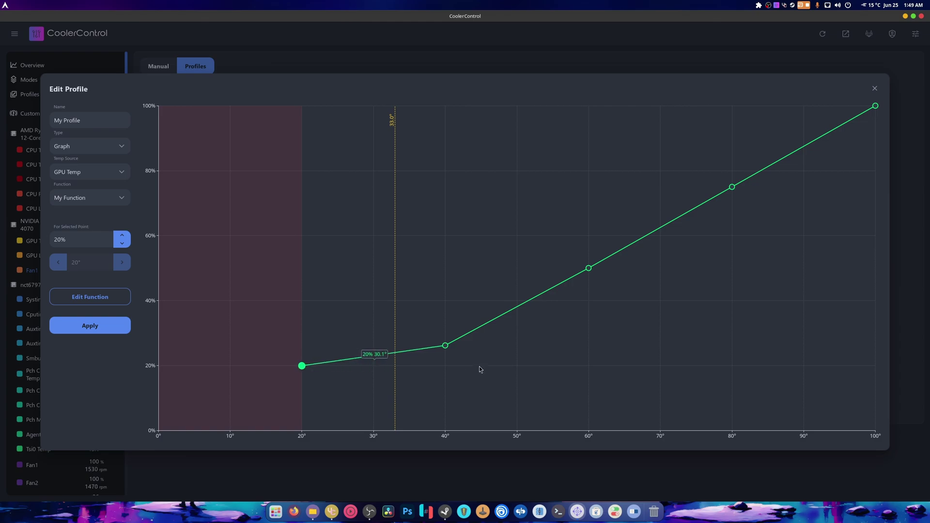
left_click_drag(445, 345, 542, 292)
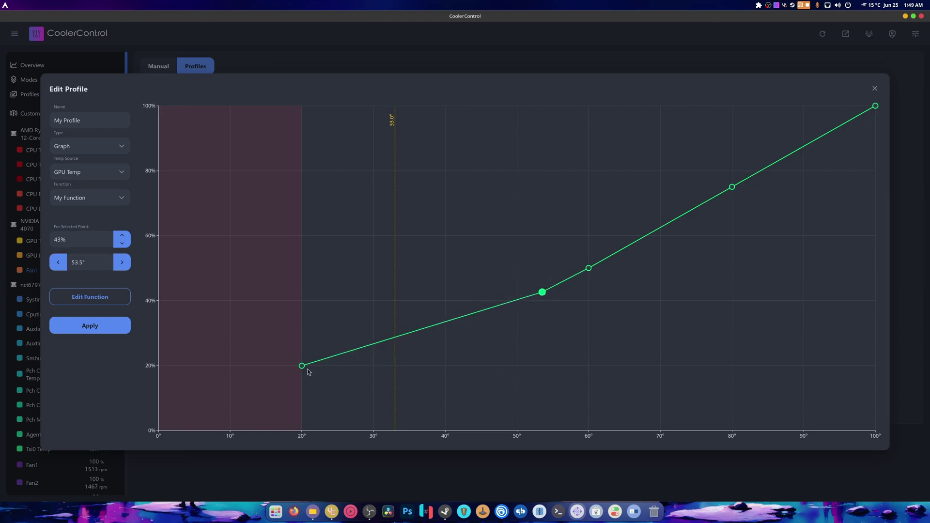
left_click_drag(302, 366, 447, 368)
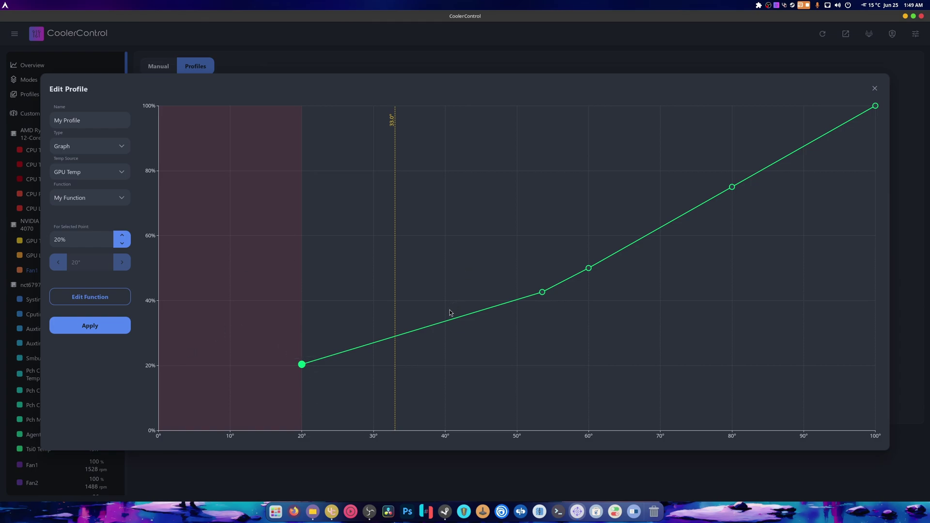
Keep My Function, then drag the 53.5° point to about 35.6°/40% and the 60° point to 40°/45%
left_click(125, 201)
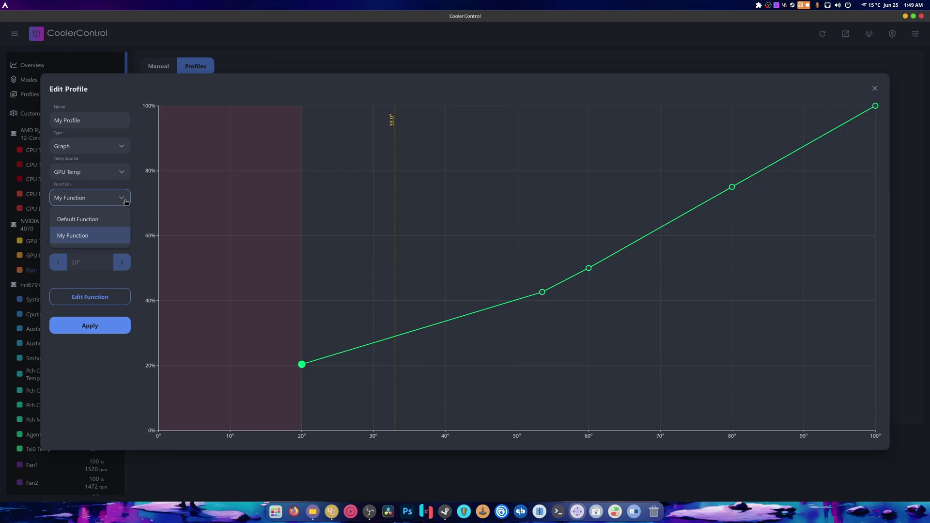
left_click(126, 202)
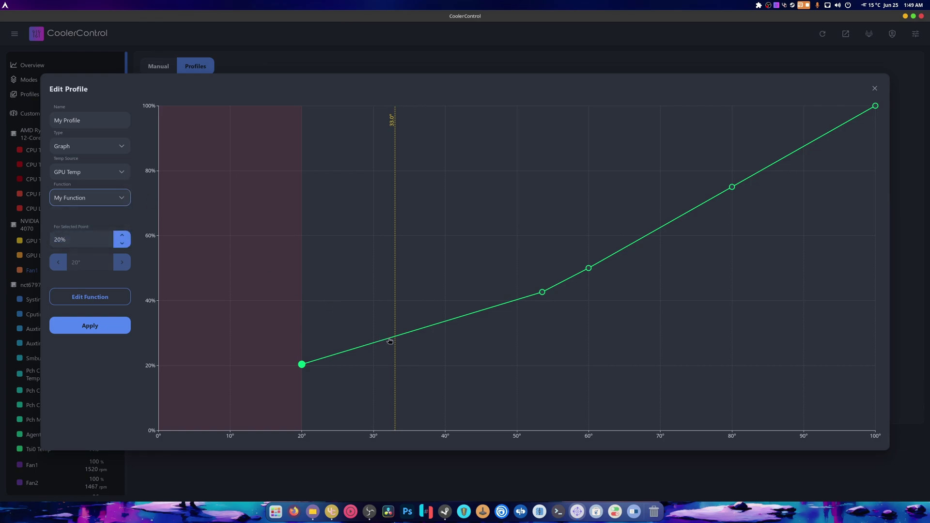
left_click_drag(542, 293, 417, 302)
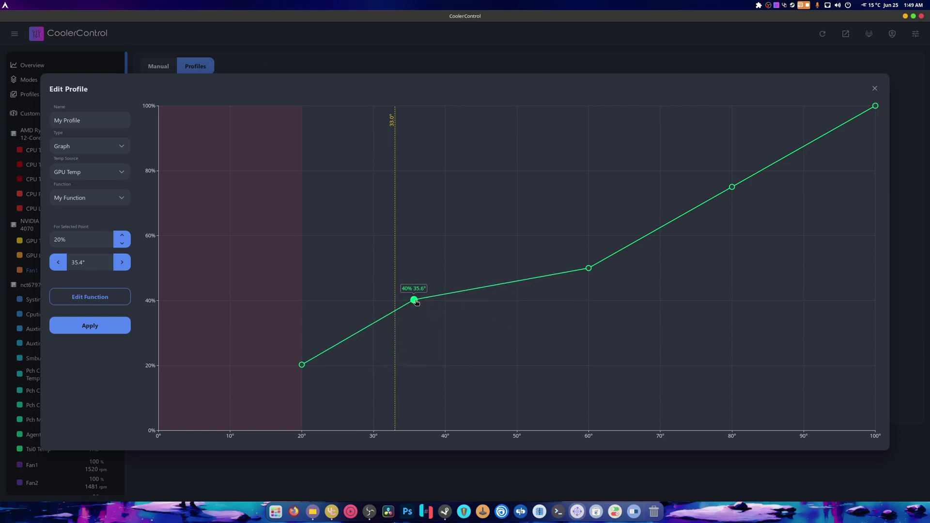
left_click_drag(588, 267, 444, 285)
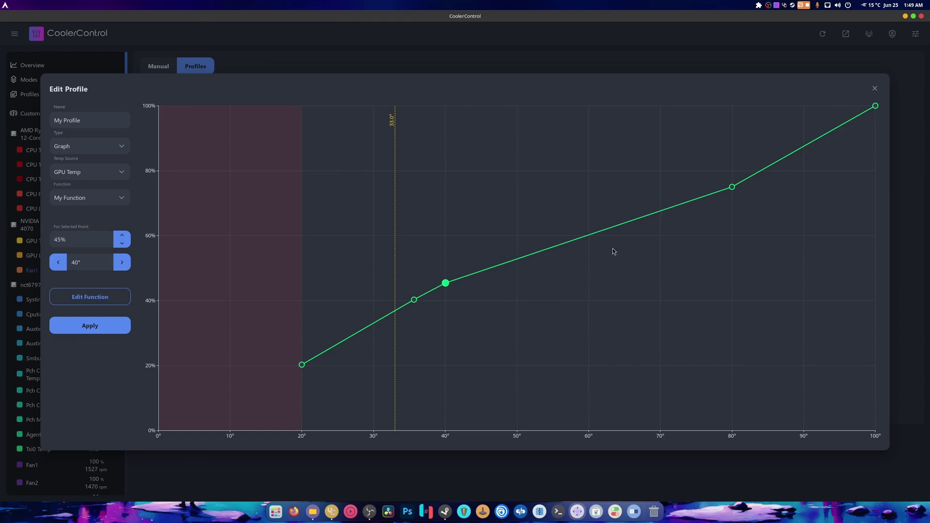
Drag the 80°/75% point down to about 45°, then raise it to roughly 45.4°/58%
left_click(732, 188)
left_click_drag(732, 187, 478, 269)
left_click(445, 283)
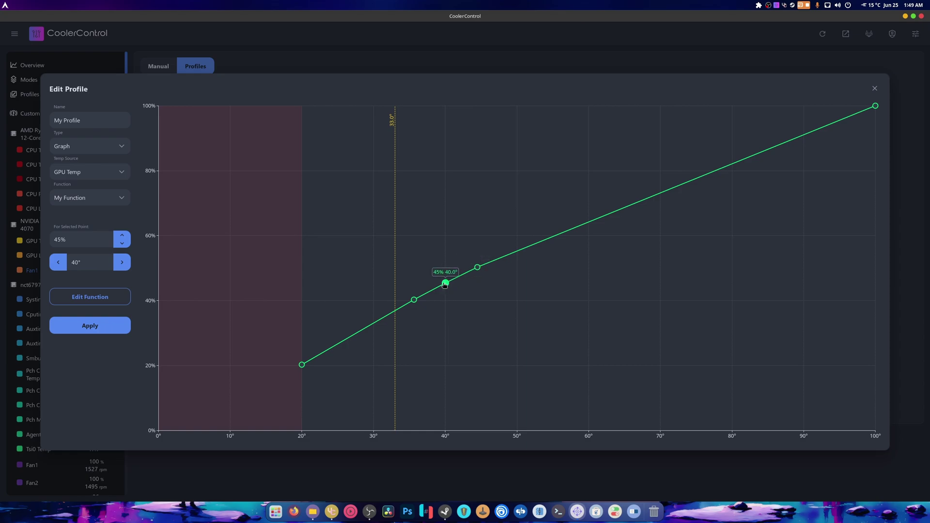
left_click(478, 267)
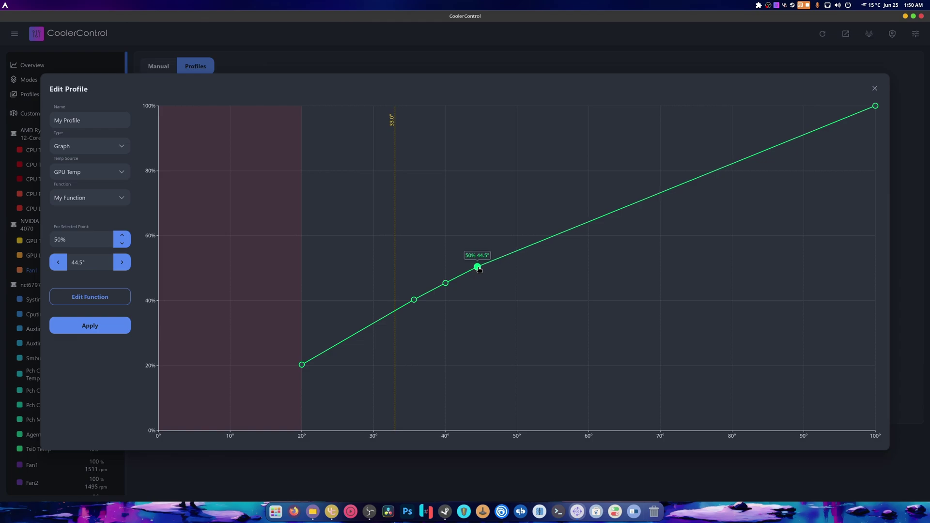
left_click(446, 283)
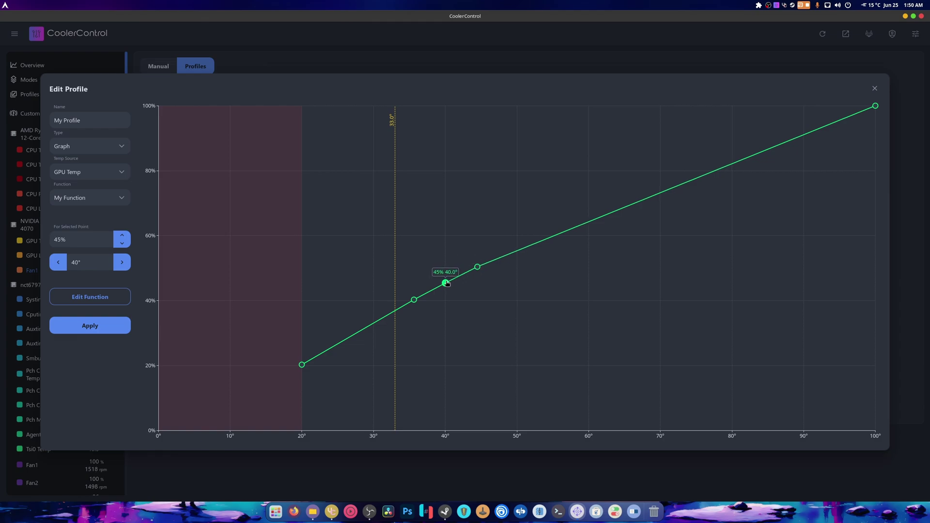
left_click(478, 267)
left_click_drag(479, 269, 486, 246)
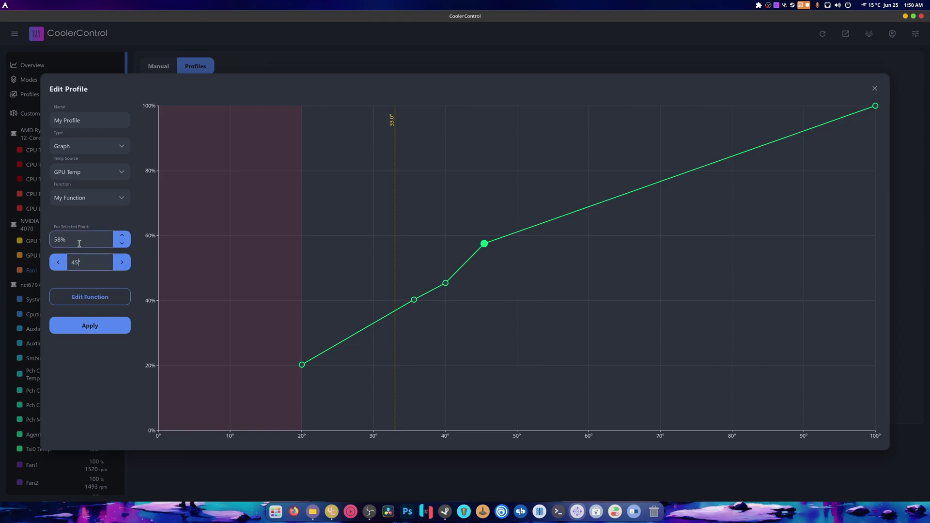
Enter 50 in the duty field and compare the 35.6°, 40° and 45° curve points
left_click_drag(97, 242, 47, 242)
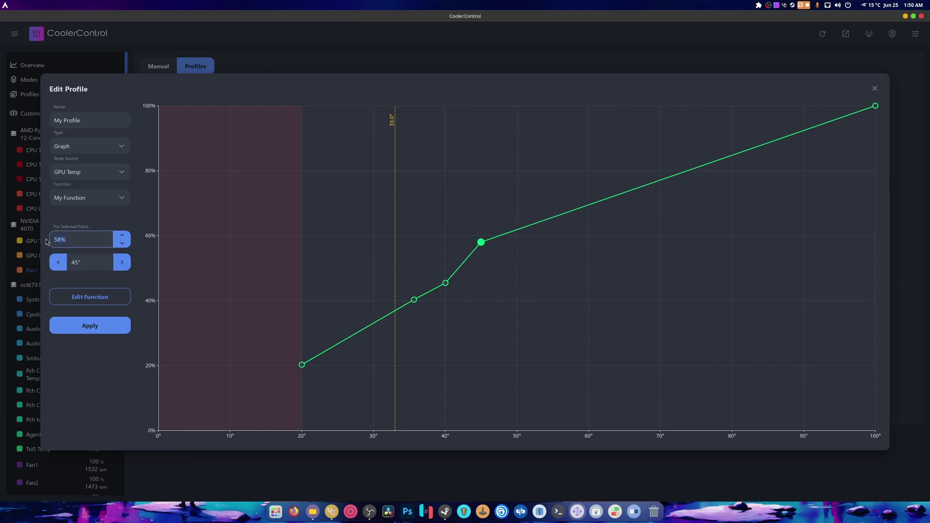
type("50")
left_click(445, 283)
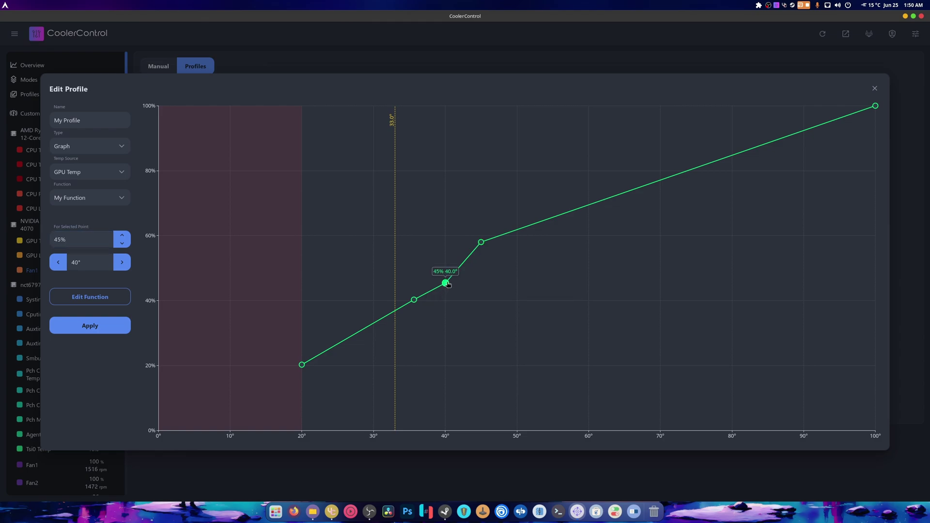
left_click(481, 242)
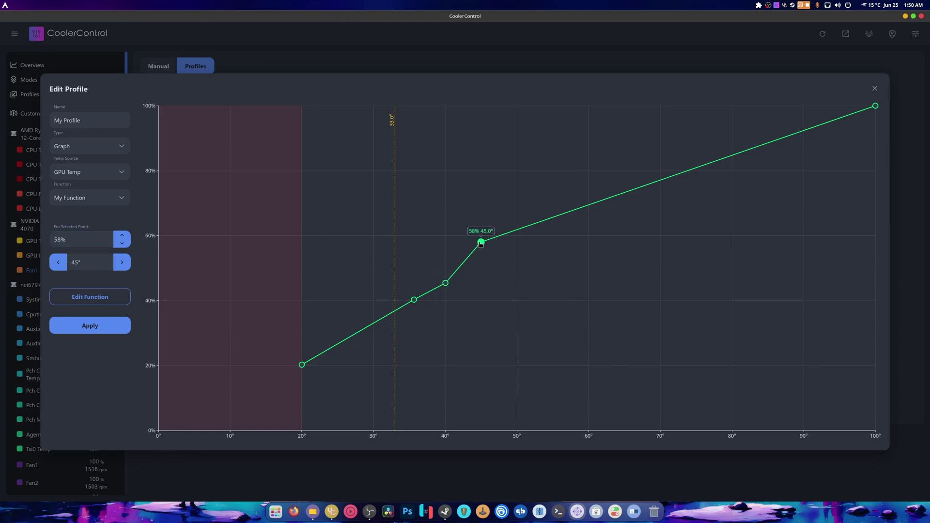
left_click(446, 284)
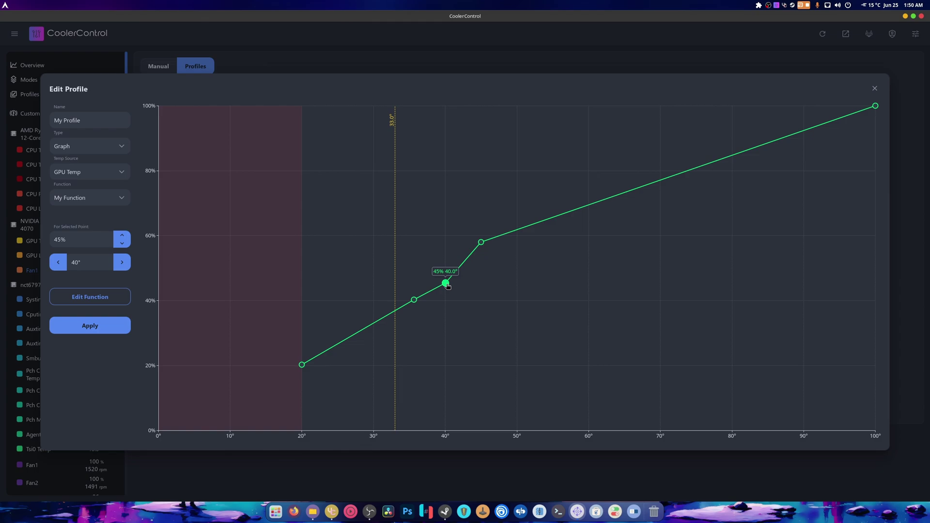
left_click(481, 242)
left_click(445, 283)
left_click(414, 300)
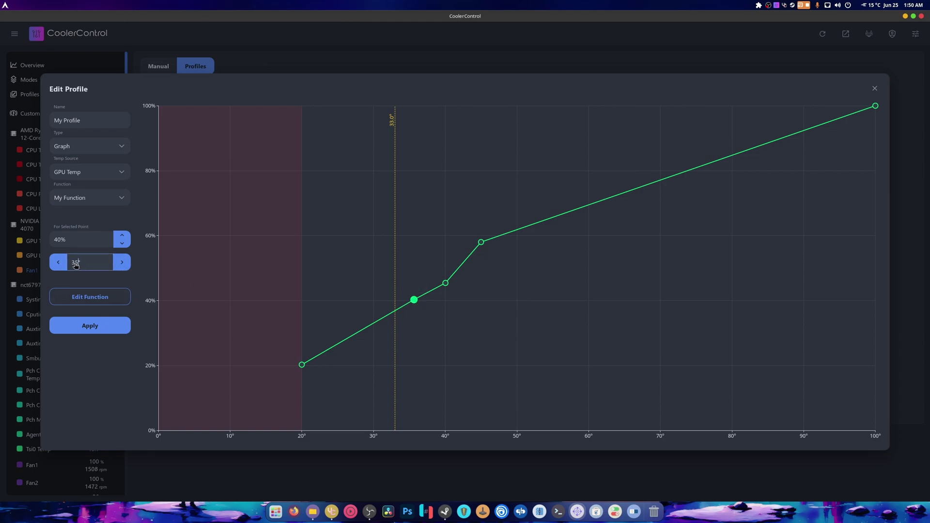
left_click(445, 284)
left_click(482, 243)
key("shift+Tab")
Set the 45° point to 50% duty and apply the curve to the GPU fan
mouse_move(447, 287)
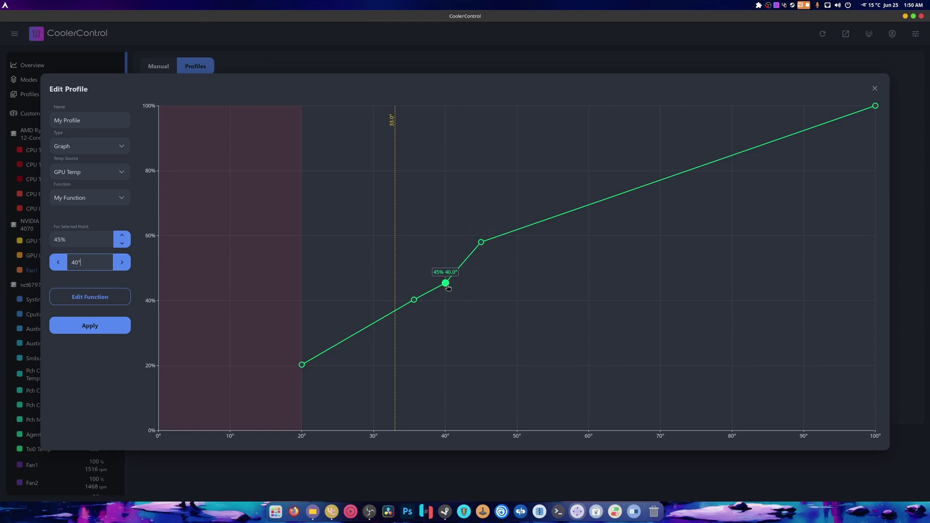
left_click(481, 242)
left_click(83, 240)
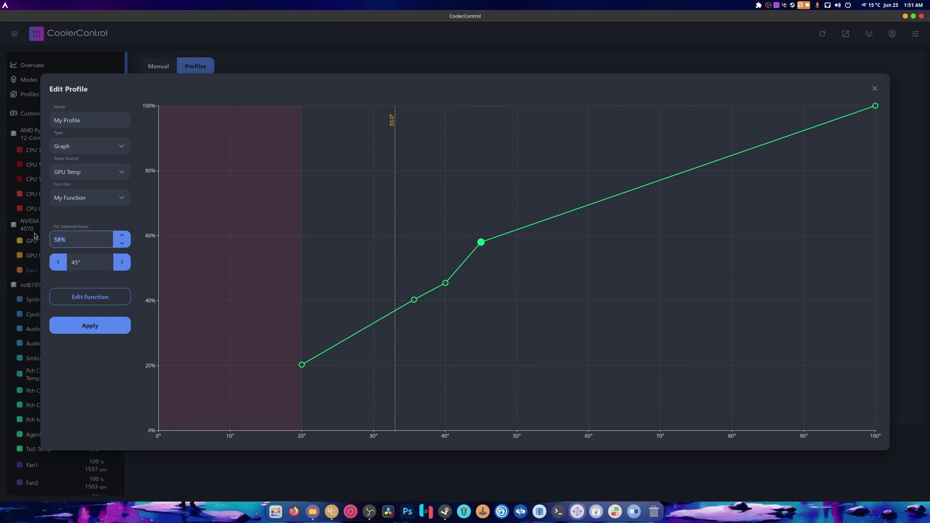
type("50")
left_click(100, 328)
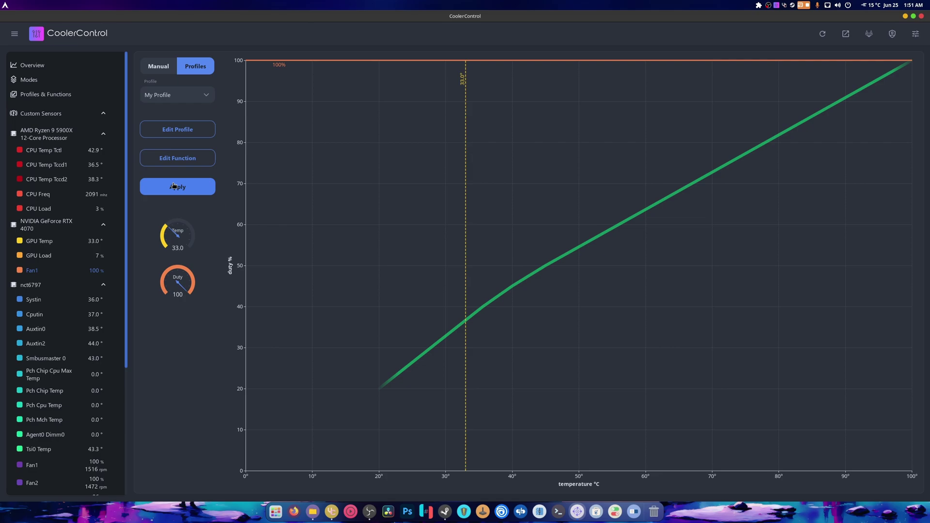
Reopen the curve editor and add a point at about 50.2°/55%
left_click(178, 129)
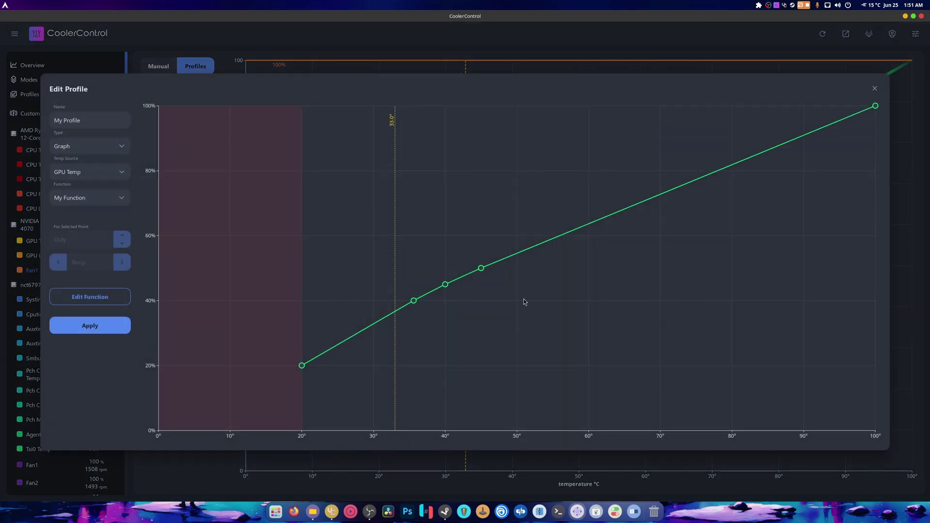
left_click(481, 268)
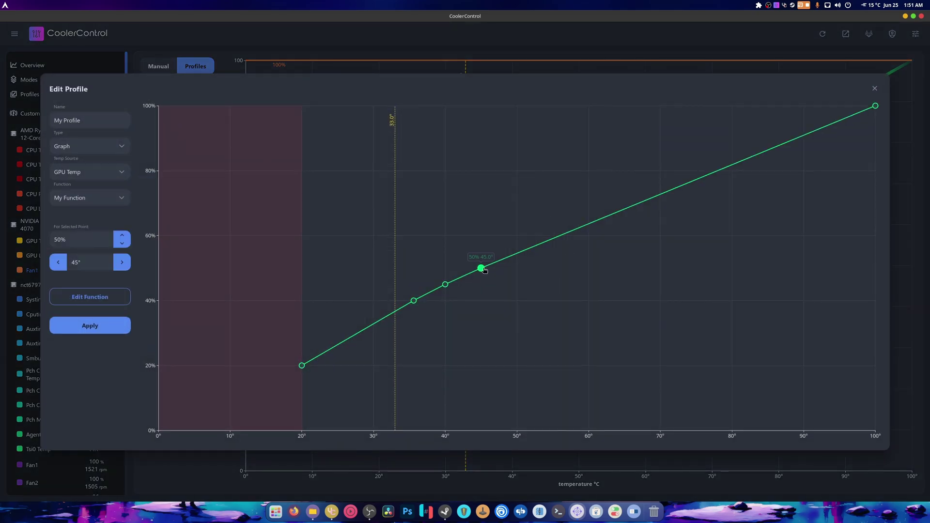
left_click(519, 253)
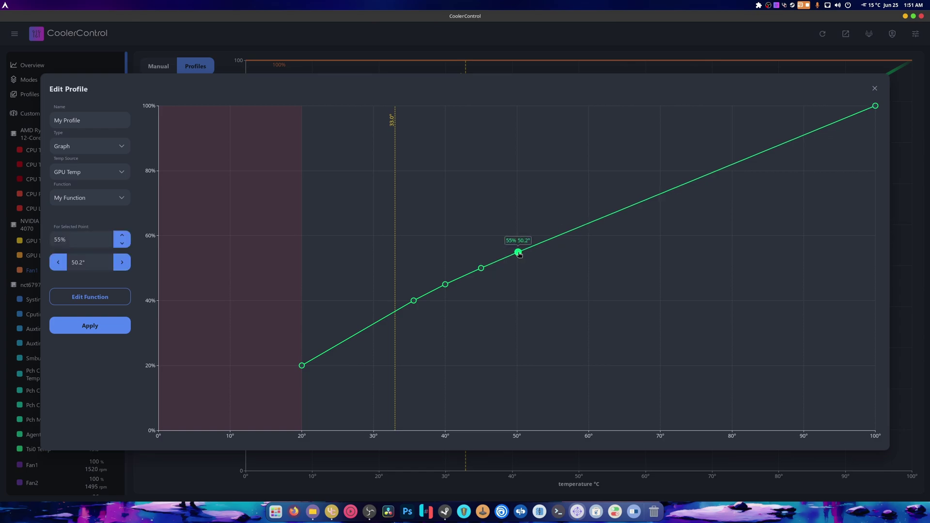
left_click(482, 269)
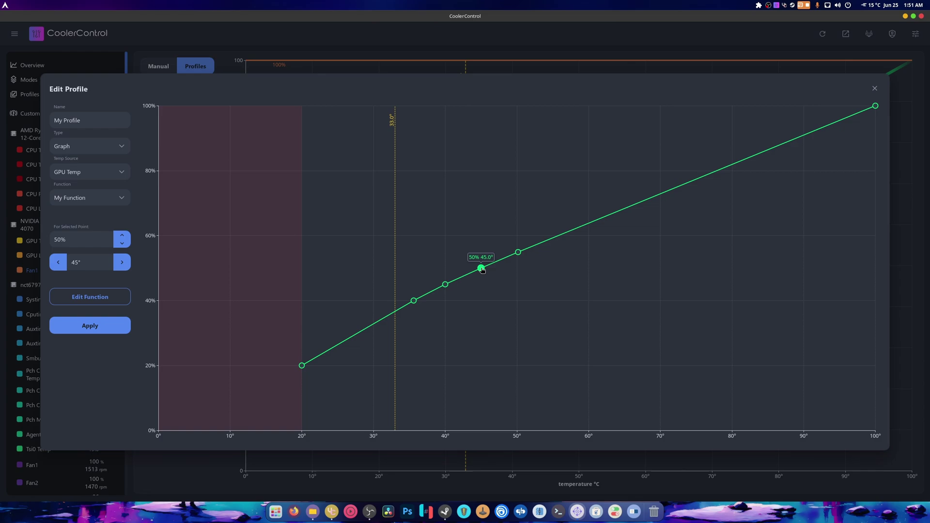
left_click(518, 252)
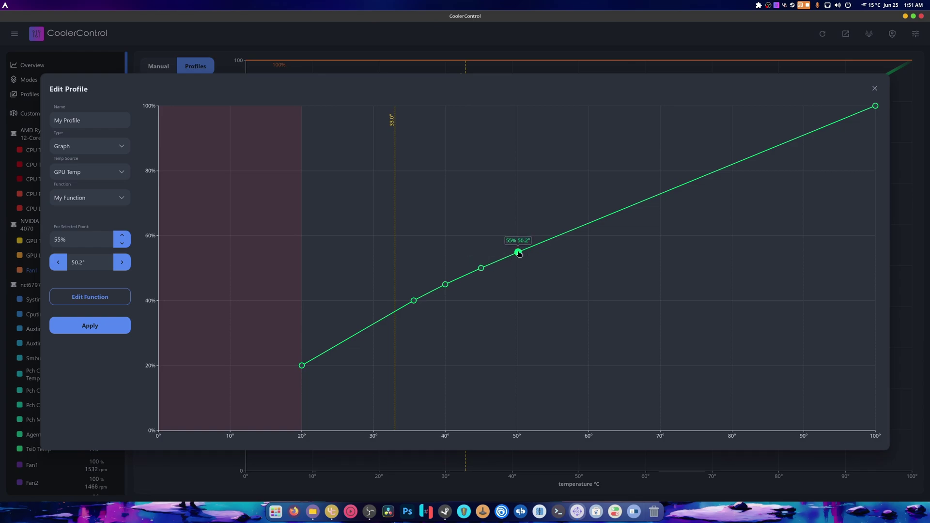
Add points at about 55.8°/60% and 60.7°, giving the latter 65% duty
left_click(560, 238)
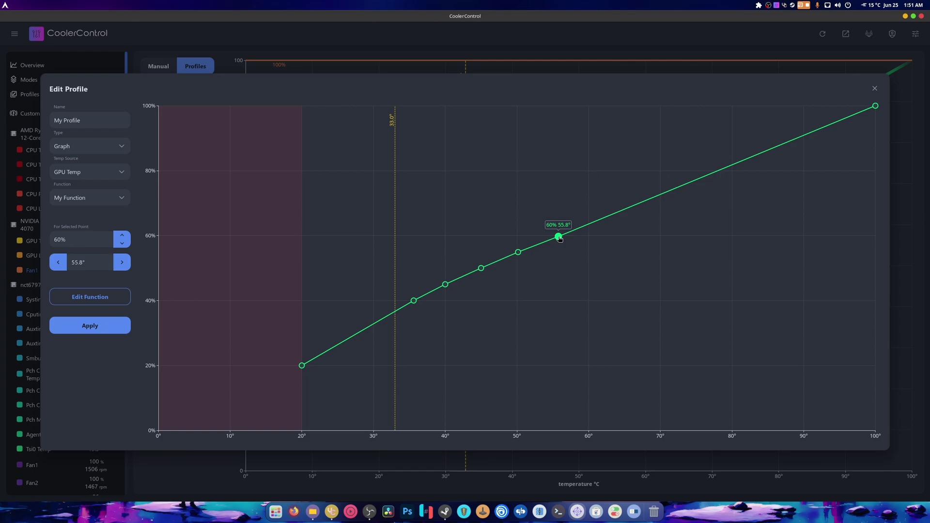
left_click(591, 224)
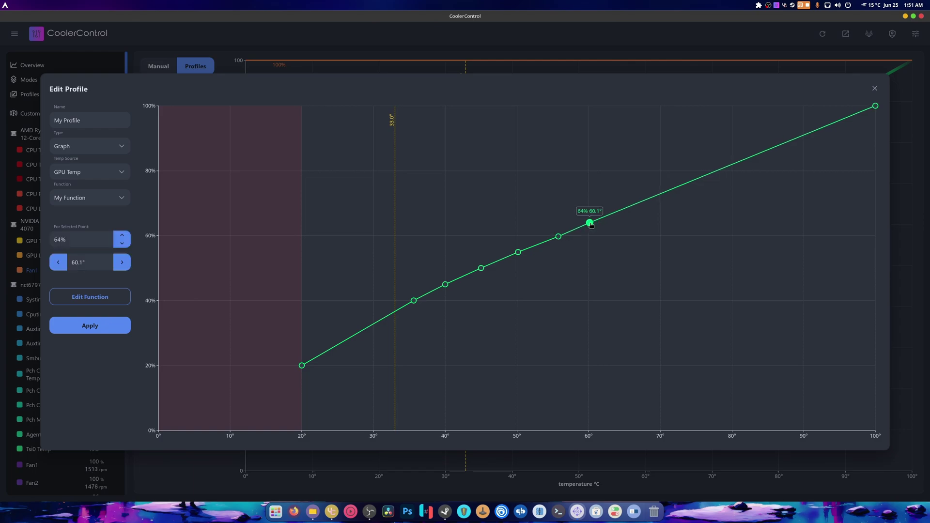
left_click_drag(590, 224, 594, 224)
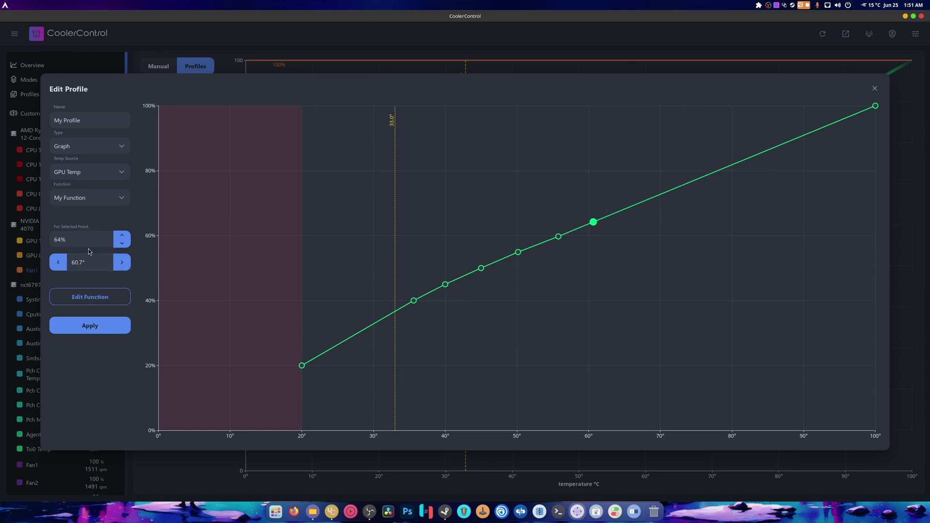
left_click_drag(77, 241, 40, 243)
type("65")
left_click(83, 264)
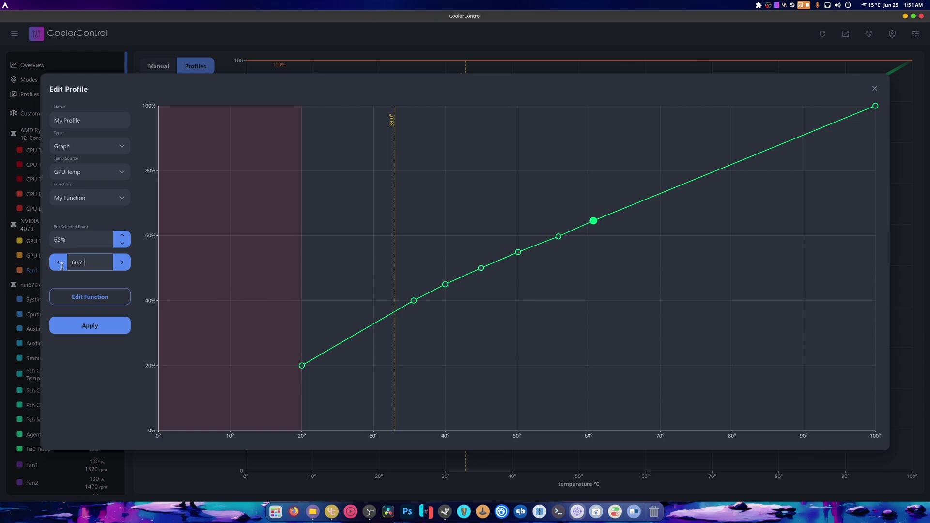
left_click_drag(91, 263, 62, 266)
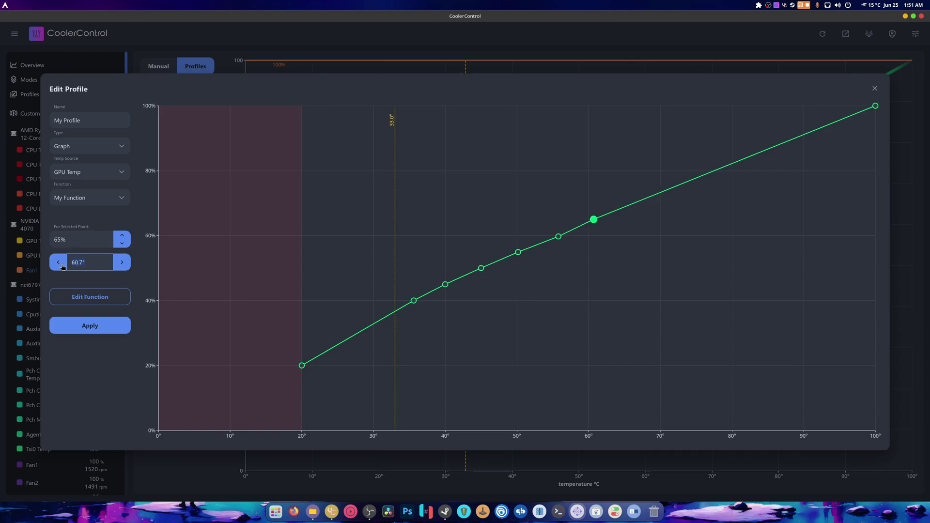
Apply the new points, revise the 60% point's temperature, and apply the curve again
left_click(125, 327)
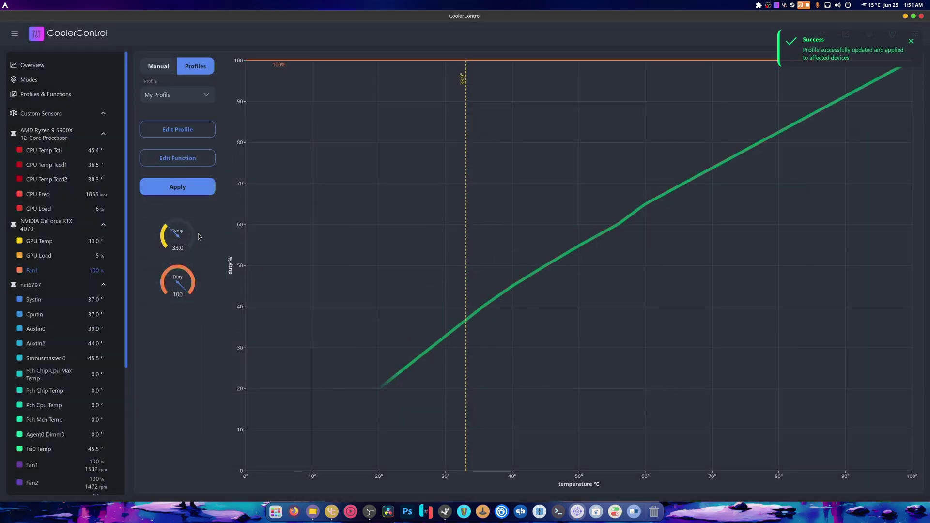
left_click(177, 128)
left_click(592, 220)
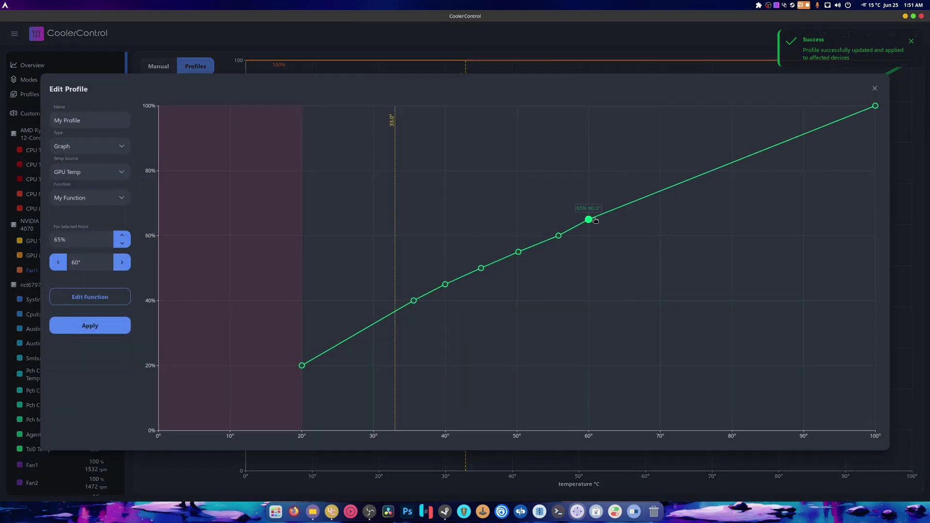
left_click(560, 236)
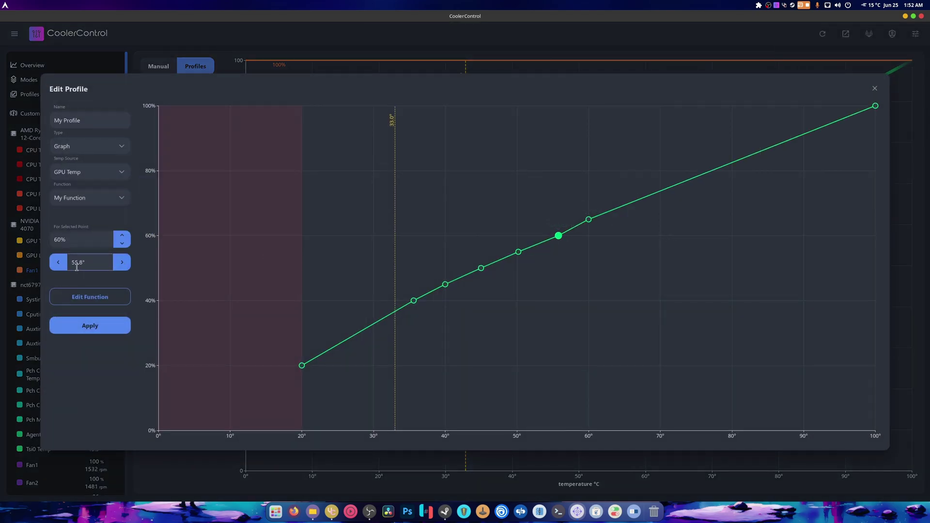
key("BackSpace")
left_click(518, 252)
left_click(559, 237)
left_click(84, 326)
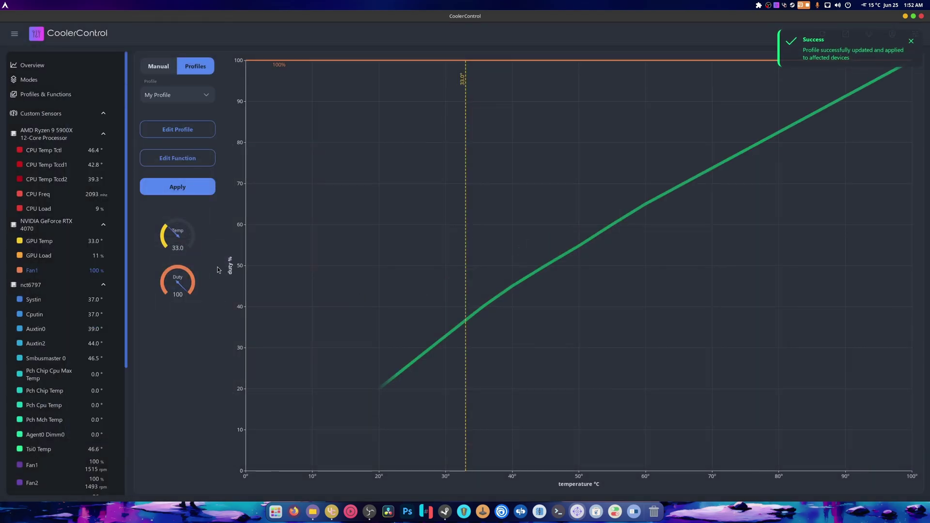
Reopen the curve editor and add points near 65°/70% and 70°
left_click(177, 131)
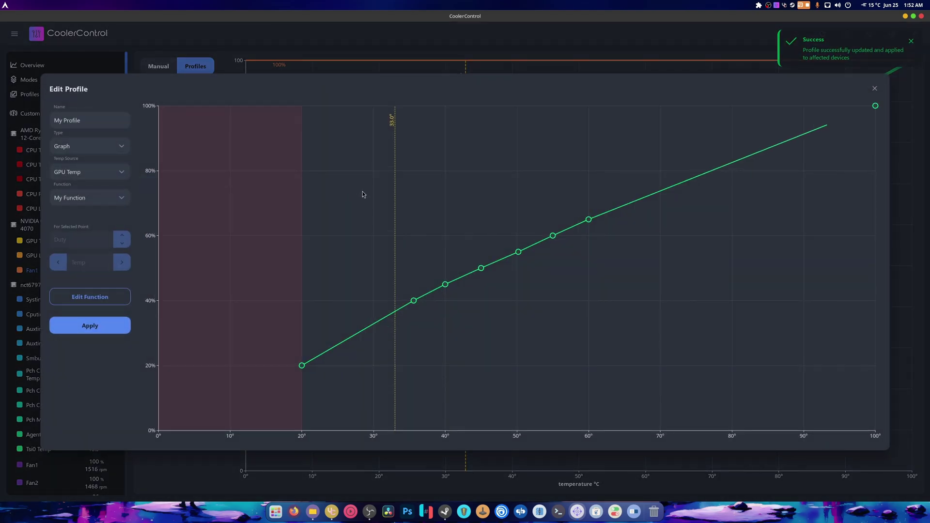
left_click(631, 206)
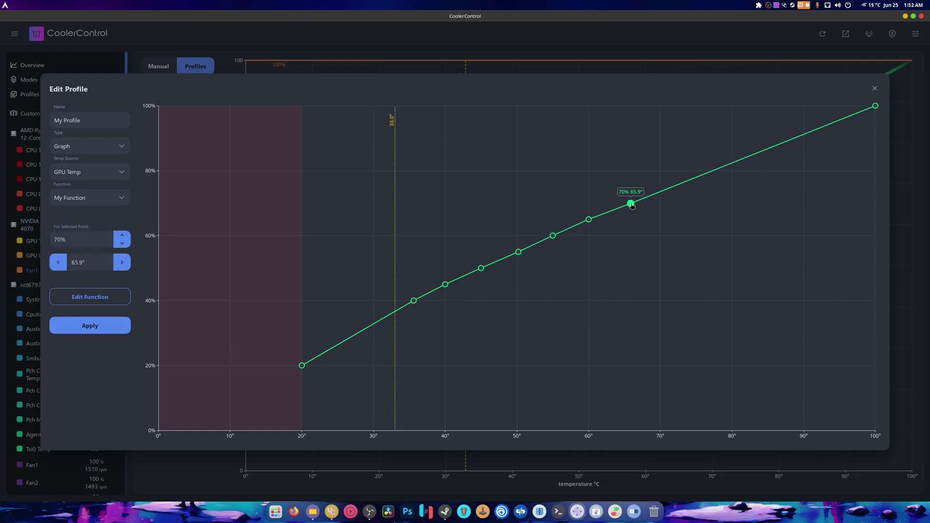
left_click_drag(632, 206, 627, 206)
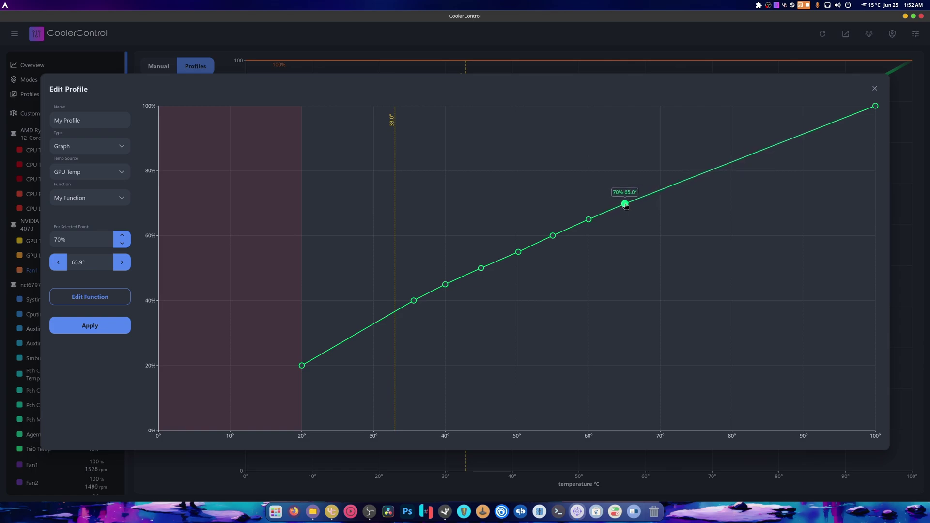
left_click(661, 190)
left_click_drag(662, 190, 663, 191)
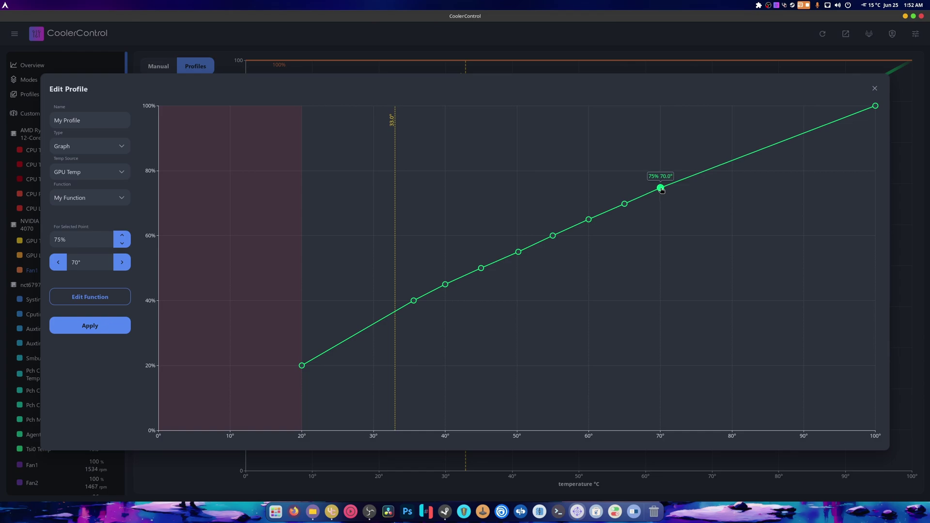
Add points near 76°/80%, 80°/85% and 85.5°/90%, then apply the profile
double_click(707, 172)
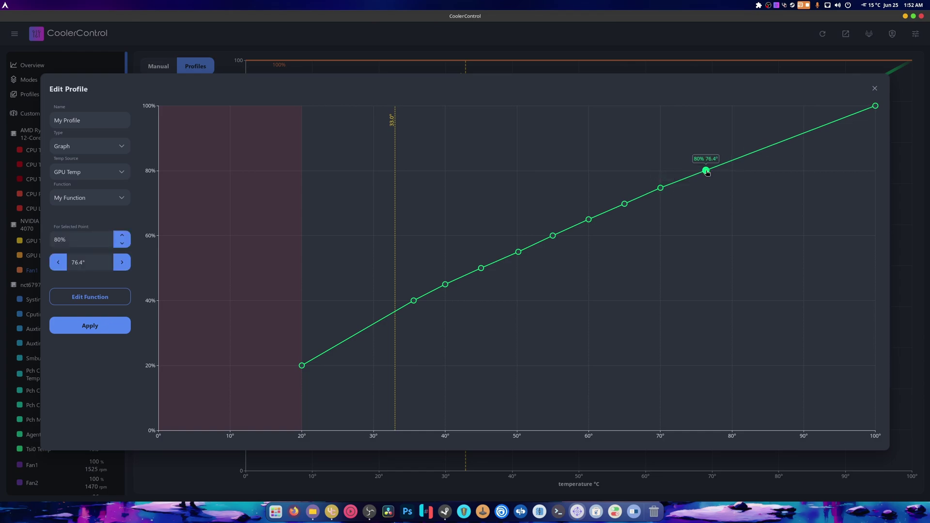
left_click_drag(706, 172, 697, 173)
left_click(733, 162)
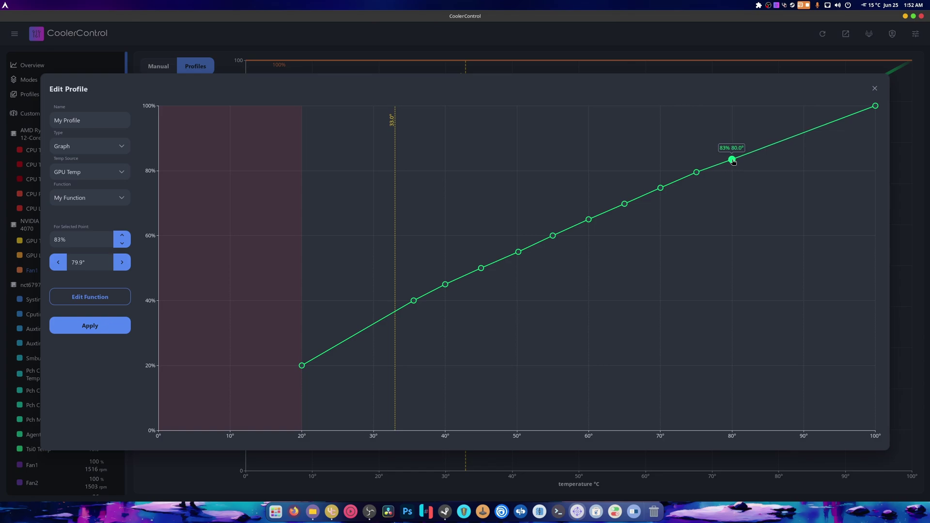
mouse_move(733, 162)
left_mouse_down()
mouse_move(740, 156)
mouse_move(732, 157)
left_mouse_up()
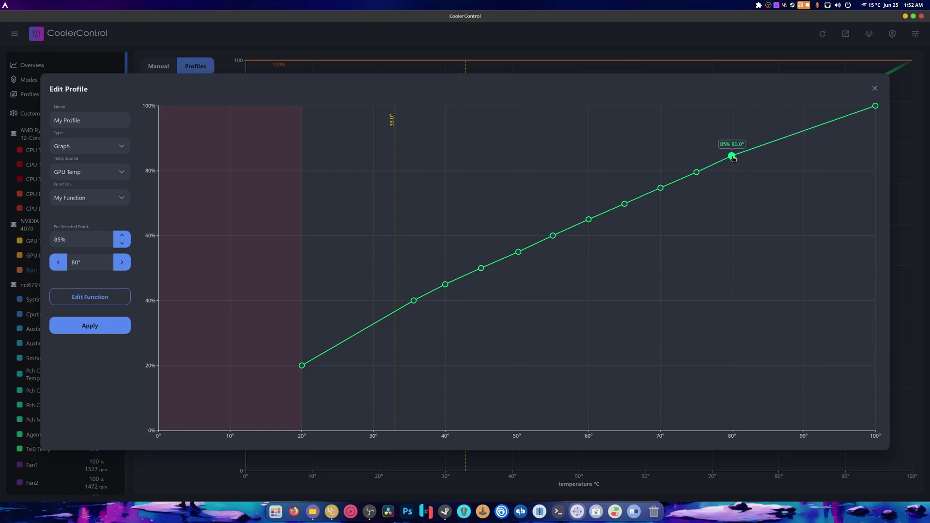
left_click(766, 146)
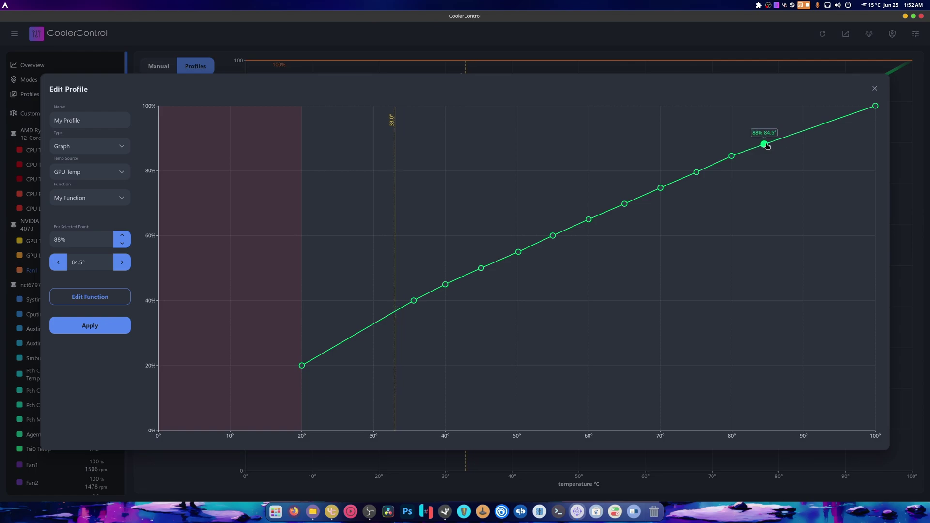
left_click_drag(767, 146, 773, 141)
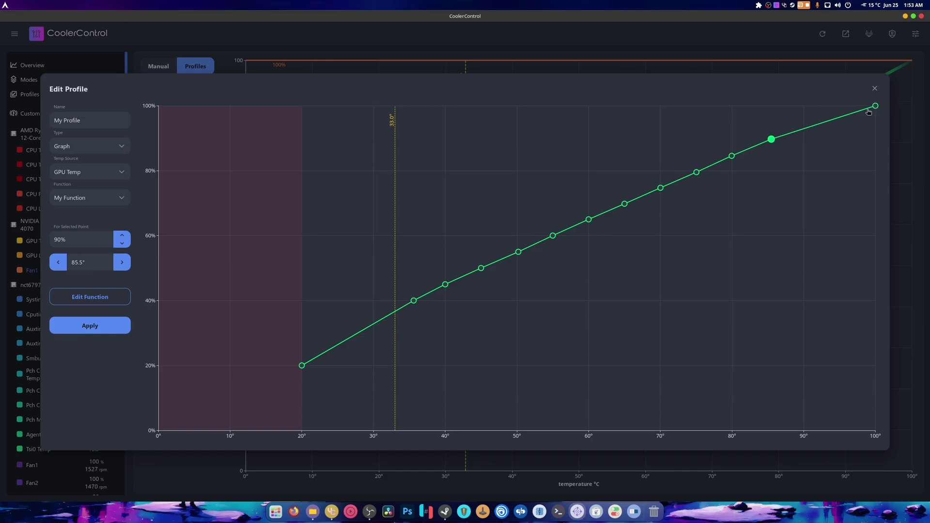
left_click(96, 327)
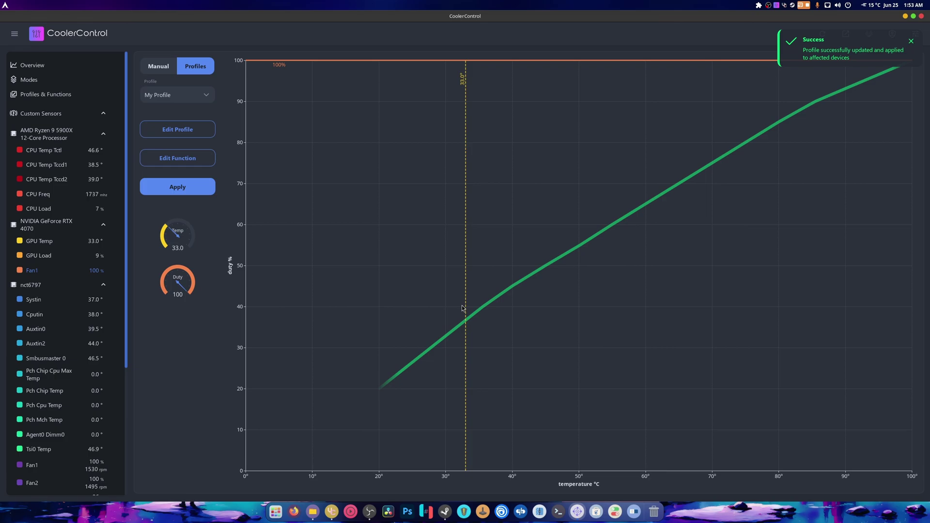
Apply My Profile to the GPU fan, bringing its duty to about 39%
left_click(178, 186)
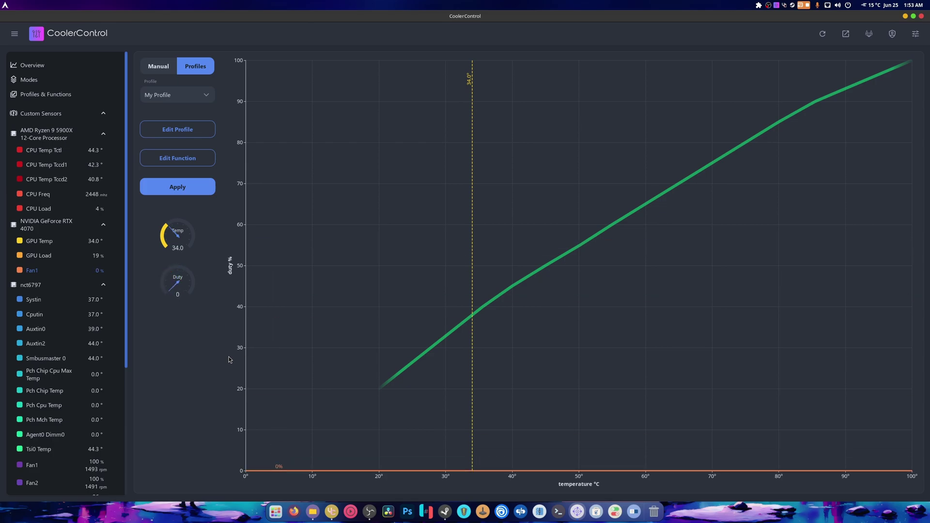
Move the 40% curve point from 35.6° to exactly 35° and apply the profile
left_click(176, 124)
left_click(414, 301)
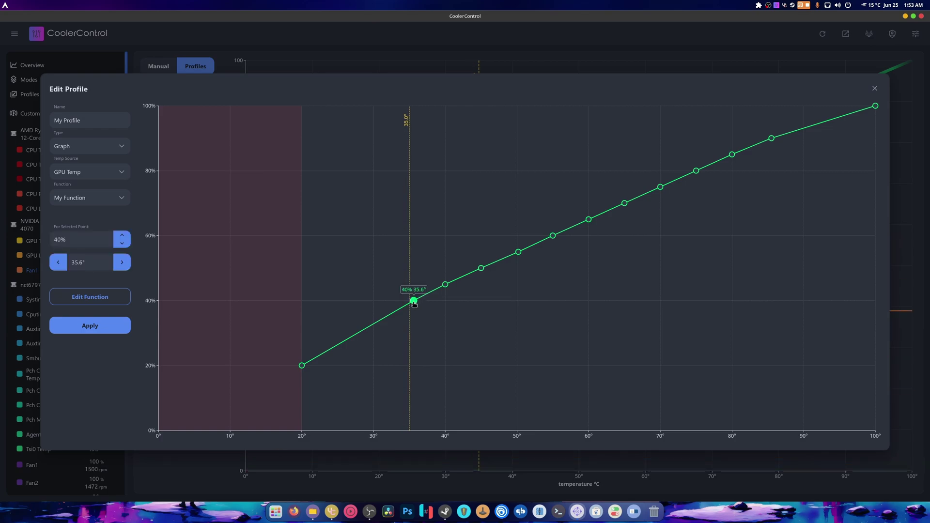
left_click(68, 264)
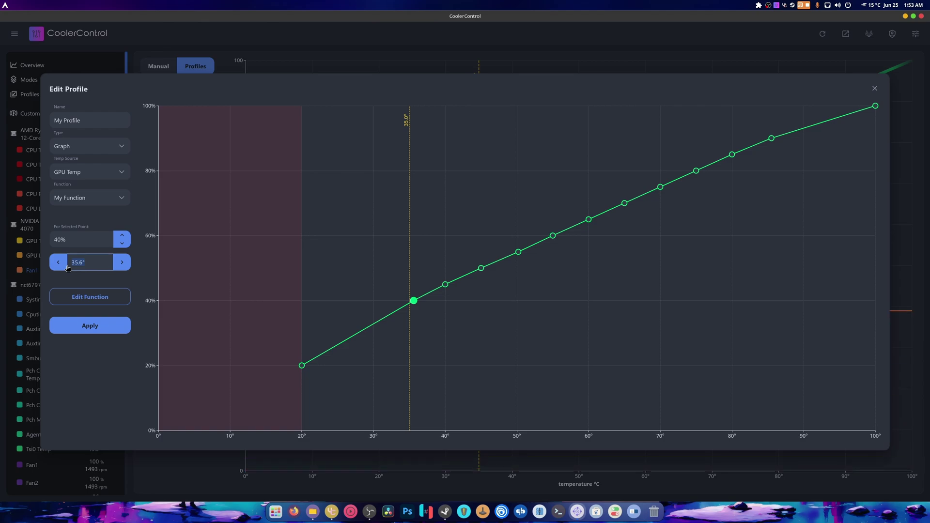
type("356")
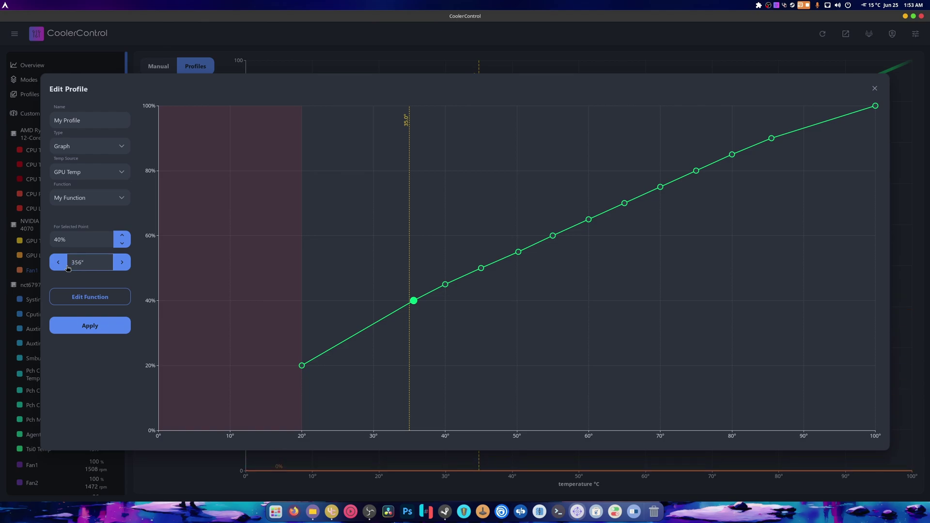
key("BackSpace")
left_click(87, 326)
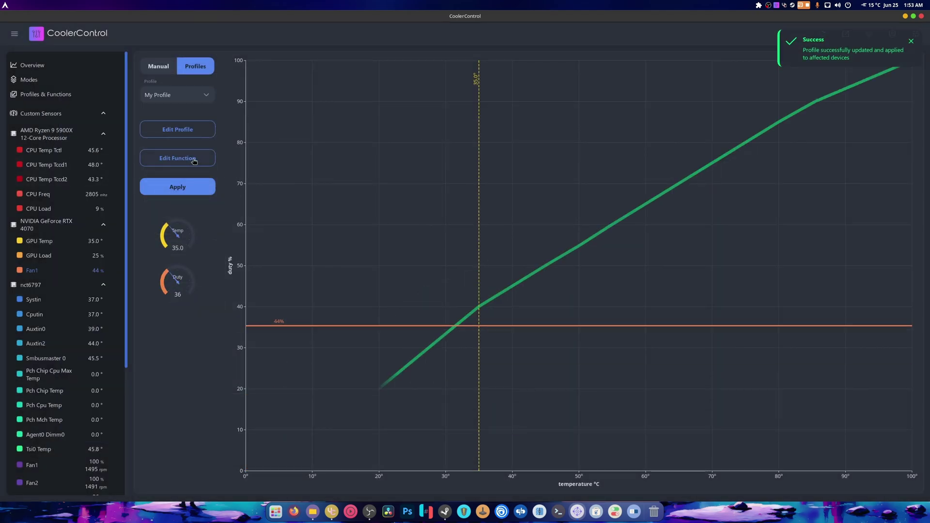
Add a 35% curve point at 30° and re-apply My Profile
left_click(177, 129)
left_click_drag(410, 324, 376, 317)
left_click(410, 301)
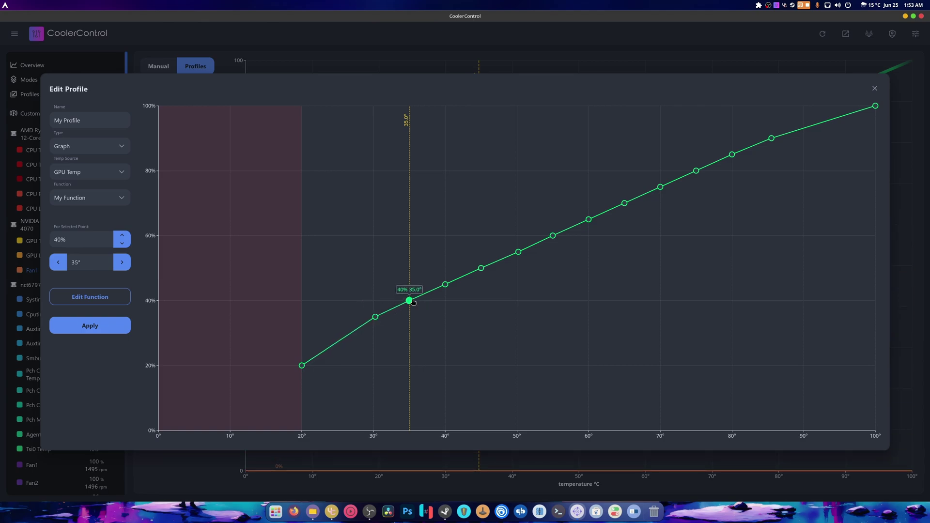
left_click(376, 317)
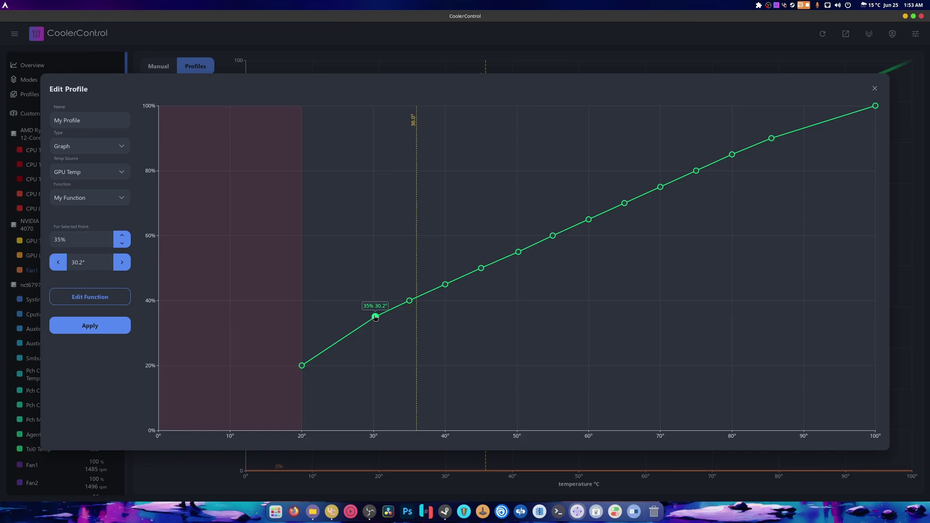
left_click_drag(375, 317, 375, 318)
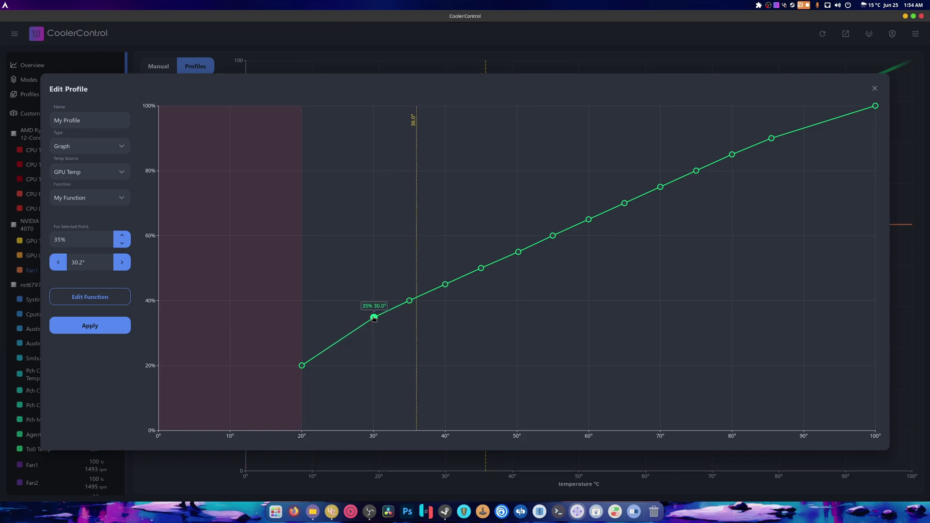
left_click(90, 326)
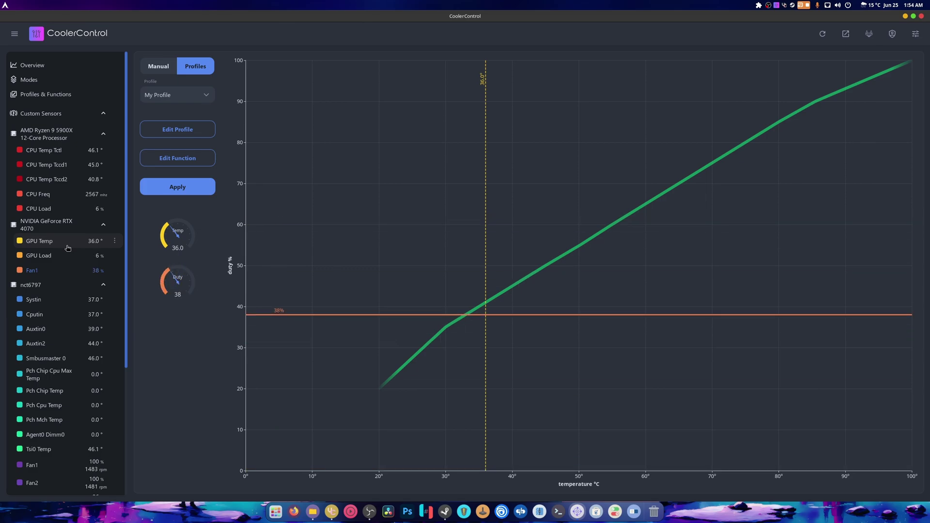
Add curve points near 37°, 43° and 47.5° to My Profile and apply it
left_click(165, 130)
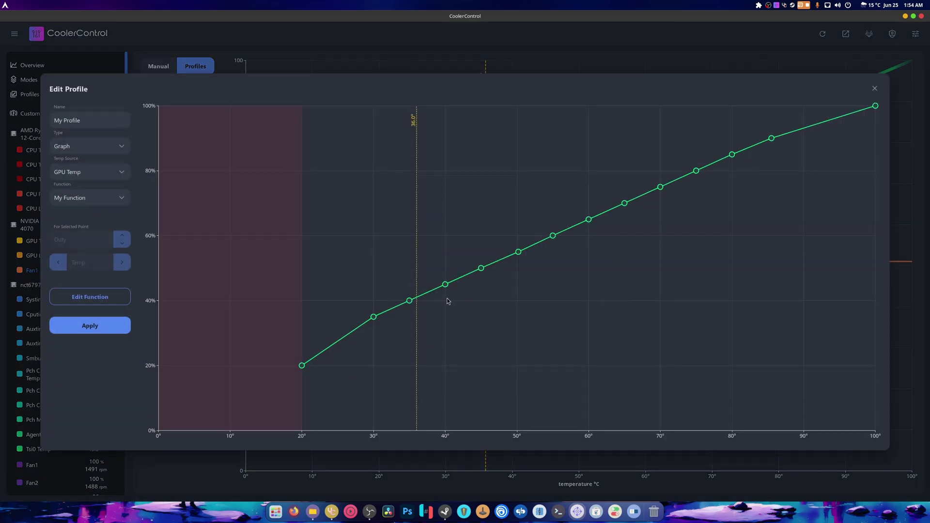
left_click(410, 301)
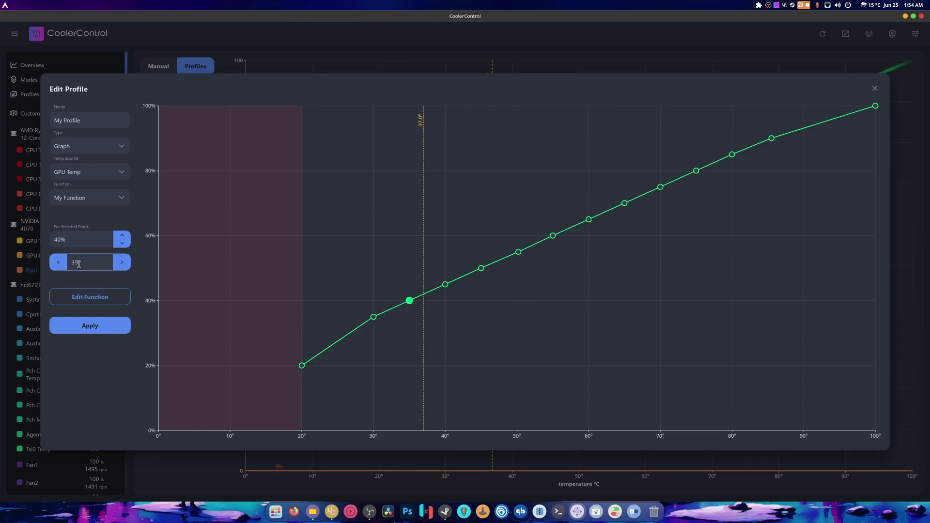
left_click(425, 297)
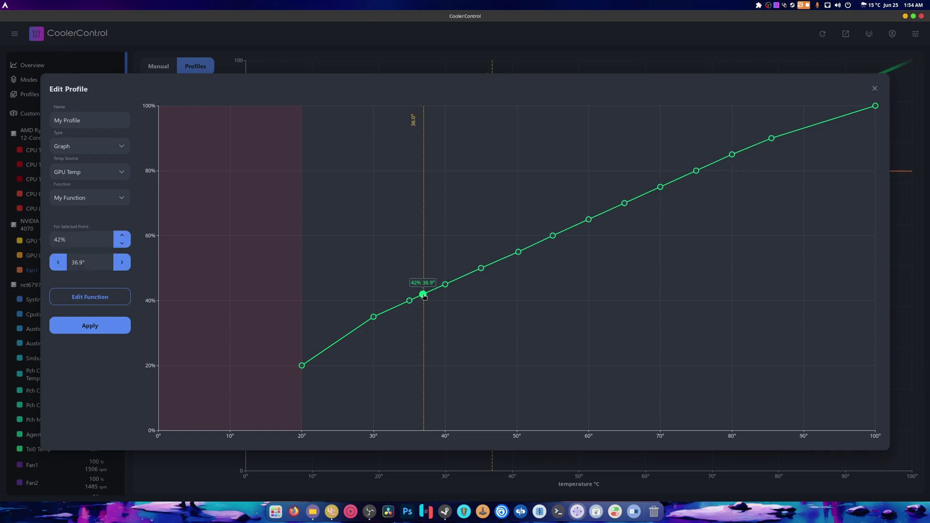
left_click(466, 275)
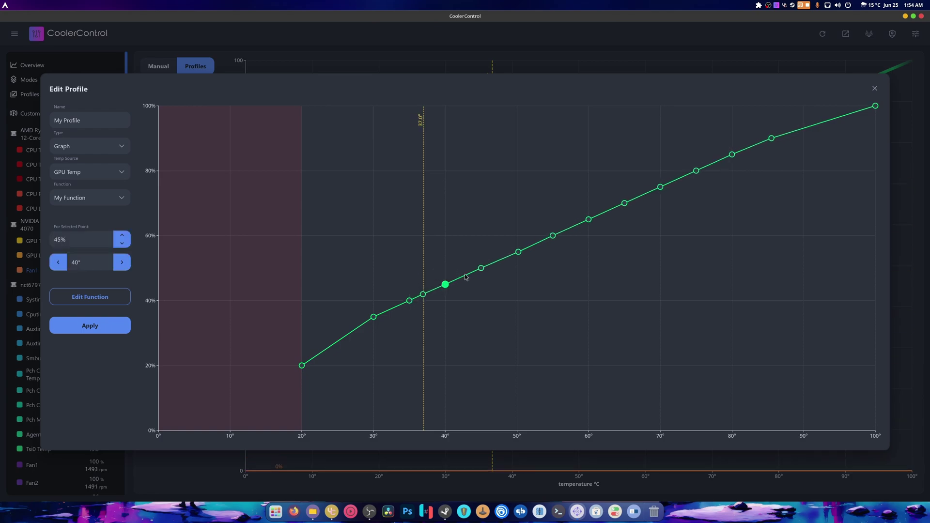
left_click(500, 261)
left_click(519, 252)
left_click(553, 235)
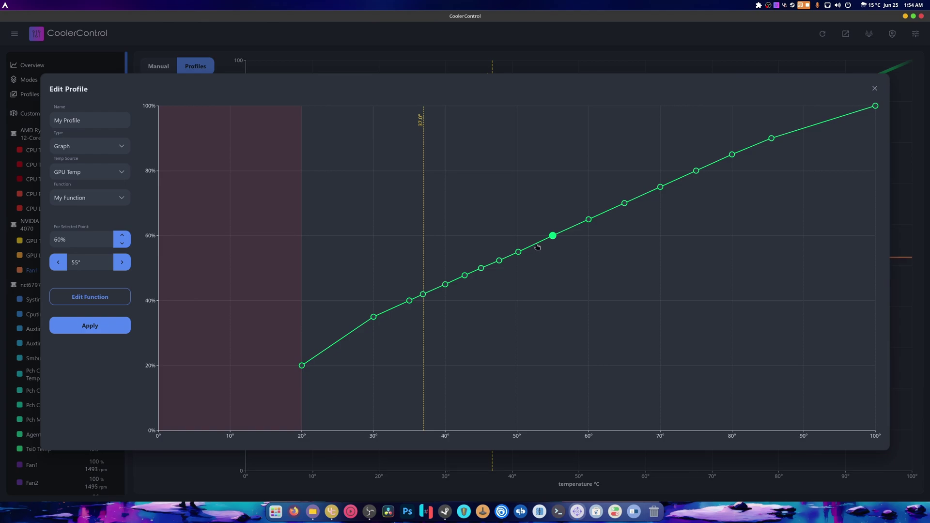
left_click(89, 325)
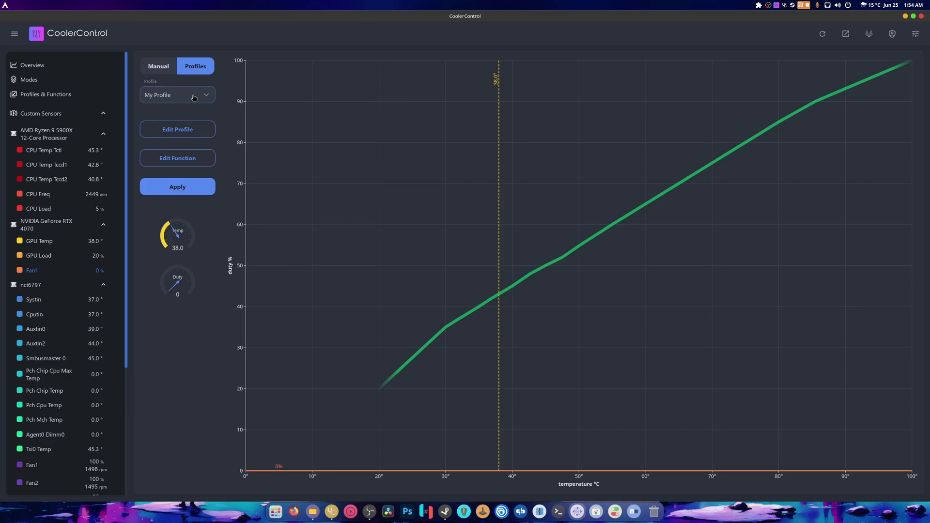
Put the GPU fan in manual mode at a fixed 75% duty and apply
left_click(162, 67)
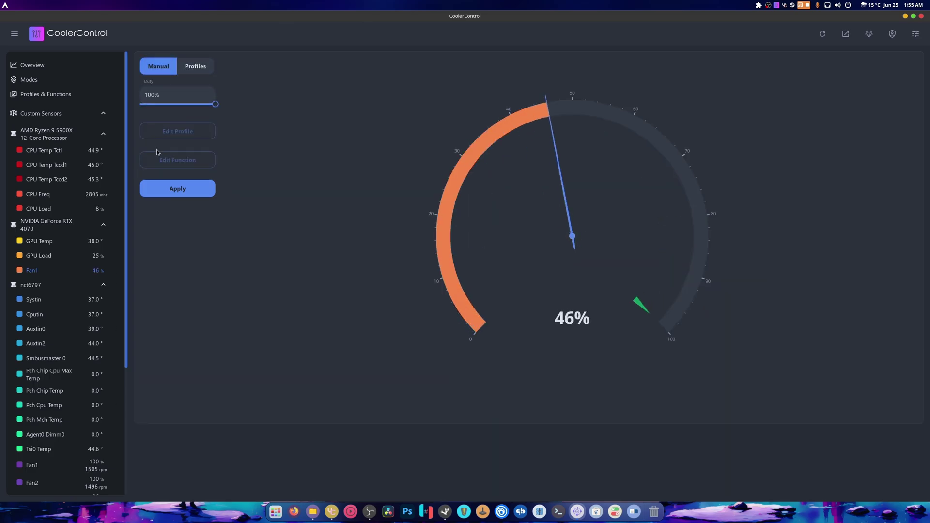
mouse_move(215, 103)
left_mouse_down()
mouse_move(192, 104)
mouse_move(200, 109)
left_mouse_up()
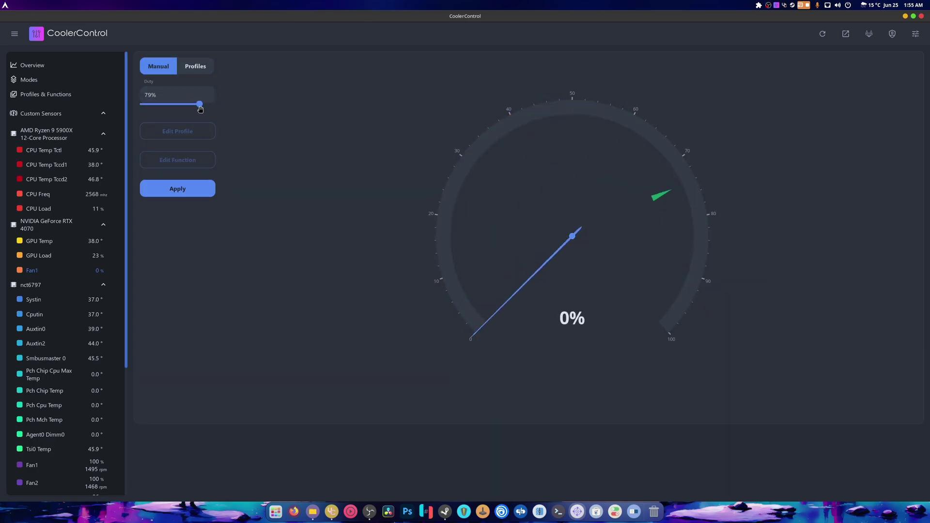
left_click(178, 189)
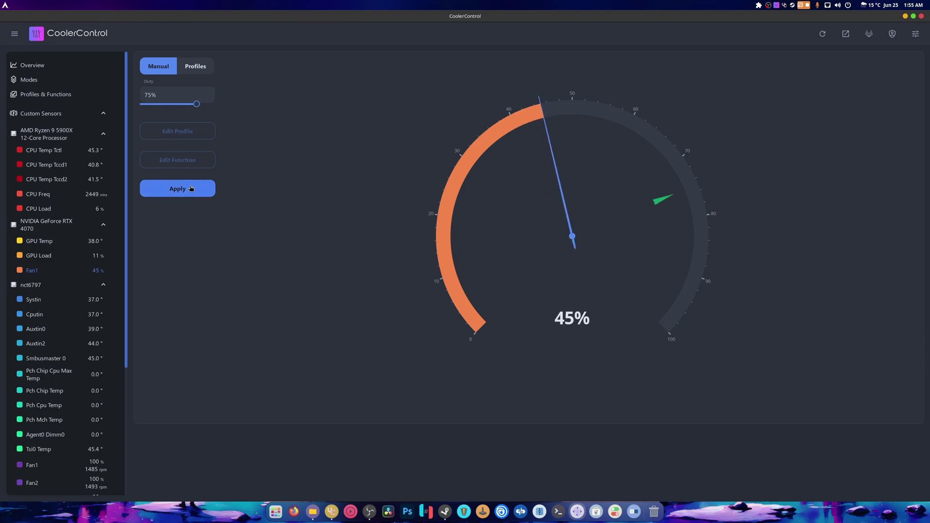